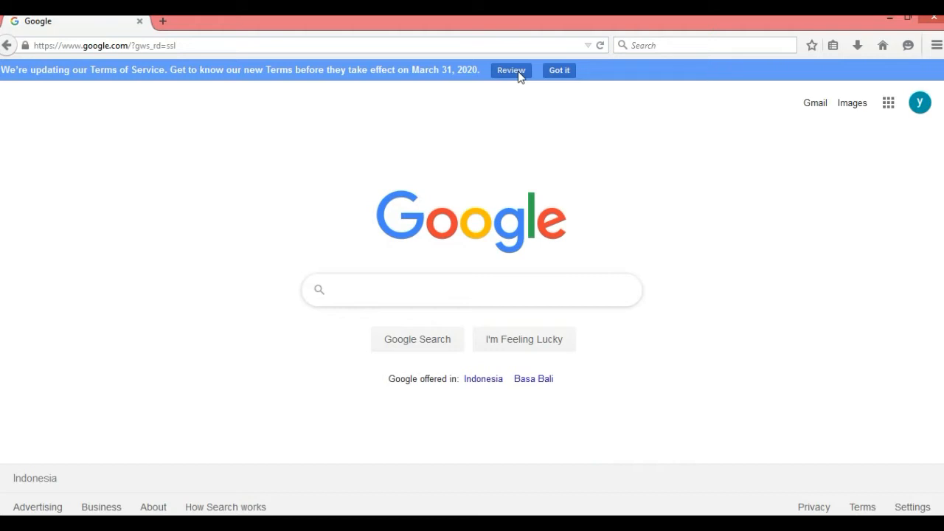
Dismiss the Terms of Service notice and open Google Classroom from the Google homepage
left_click(565, 73)
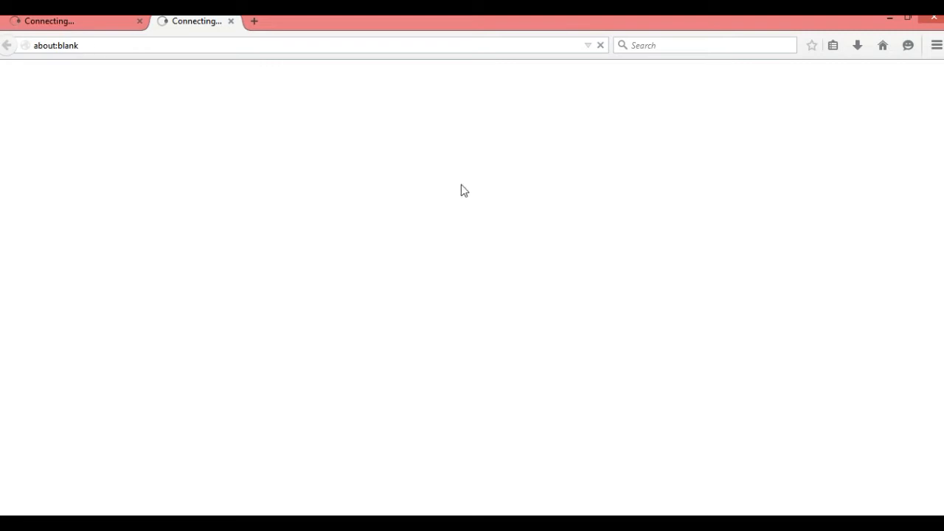
key("ctrl+Tab")
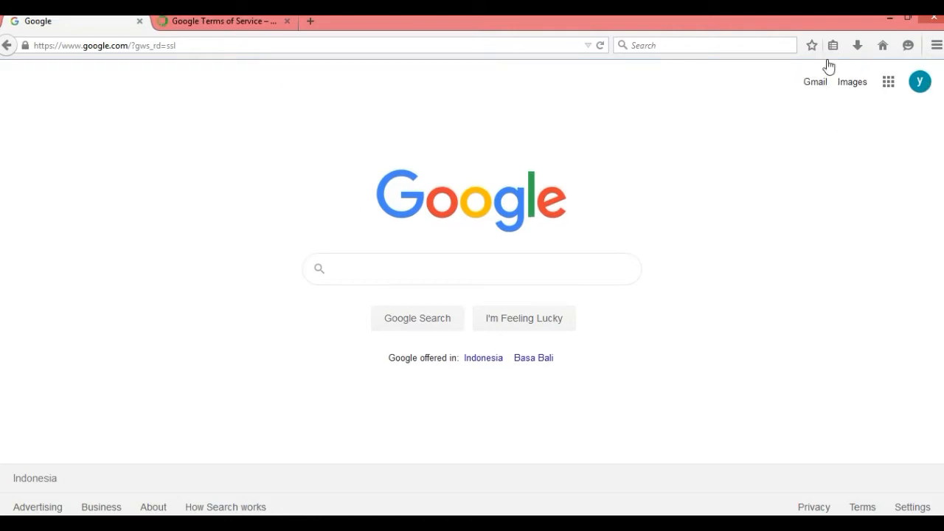
left_click(920, 82)
left_click(889, 85)
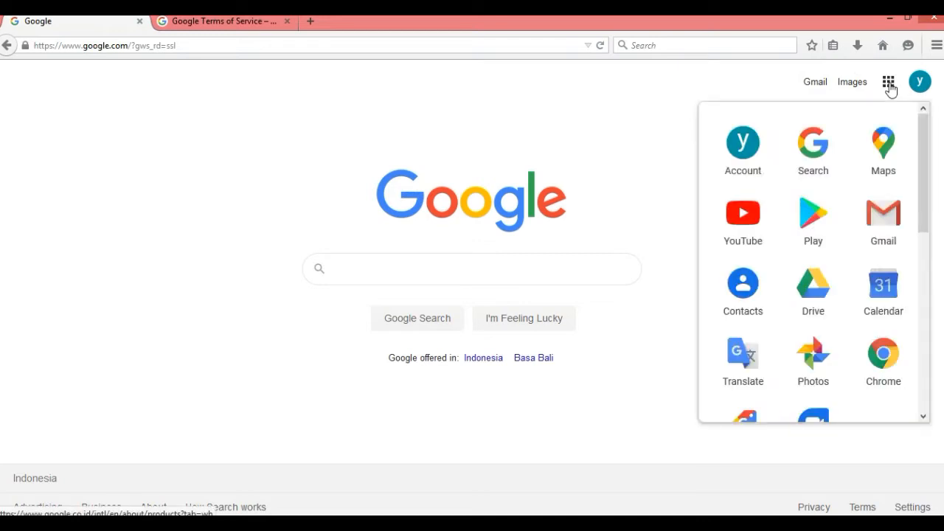
scroll(839, 302, "down", 5)
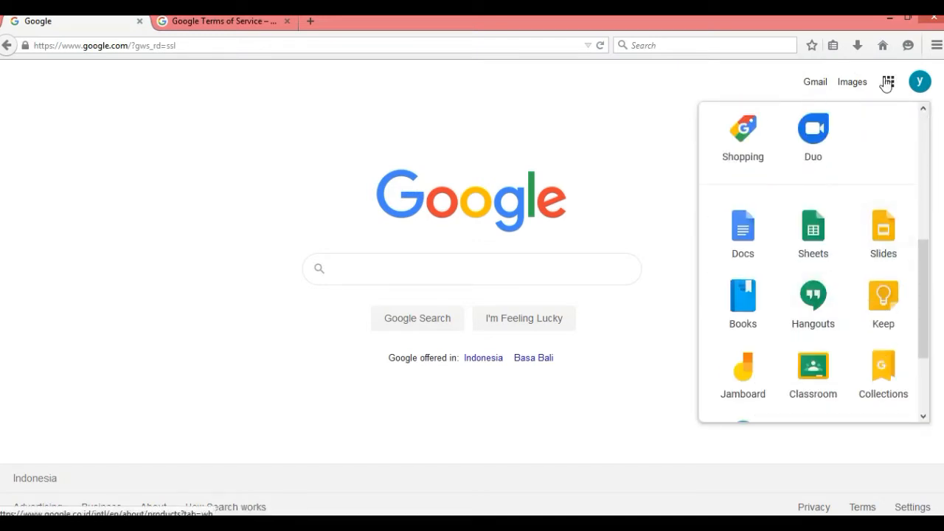
scroll(813, 299, "down", 2)
left_click(814, 289)
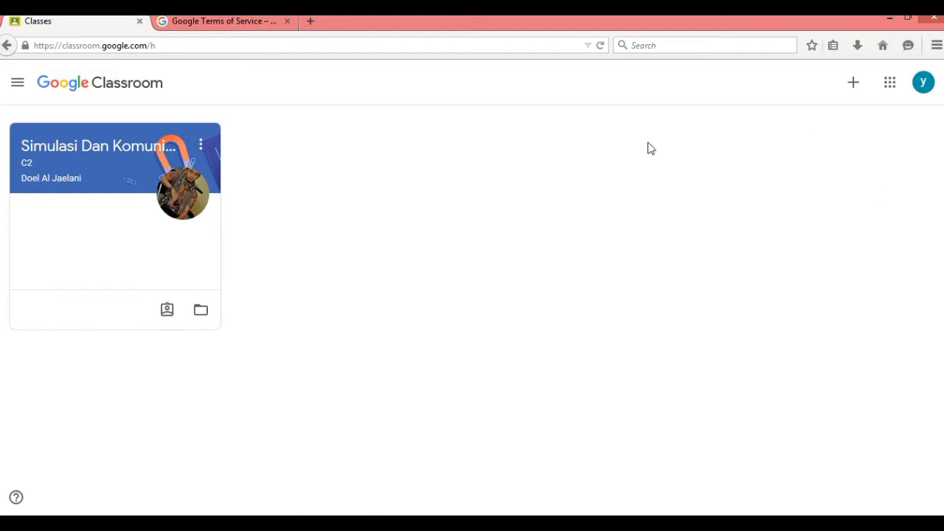
Start creating a new class and accept the notice about not using Classroom at a school with students
left_click(854, 84)
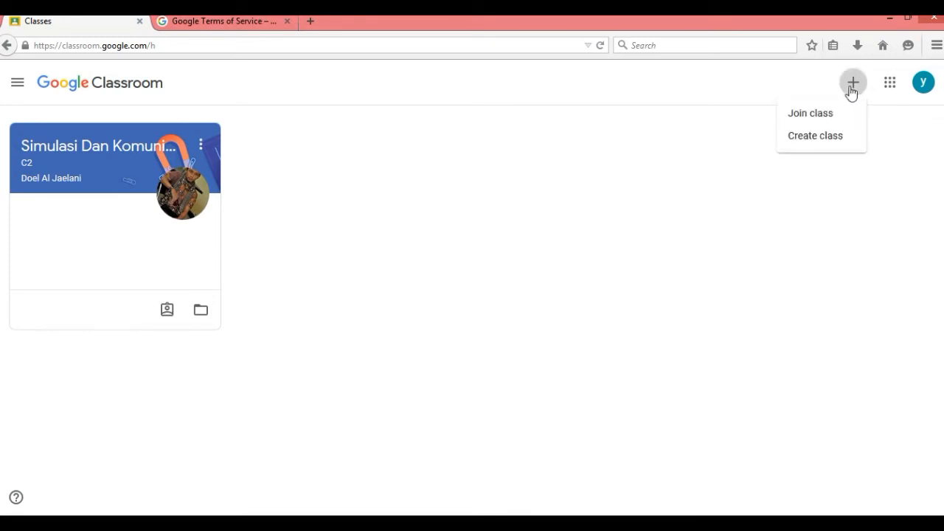
left_click(820, 143)
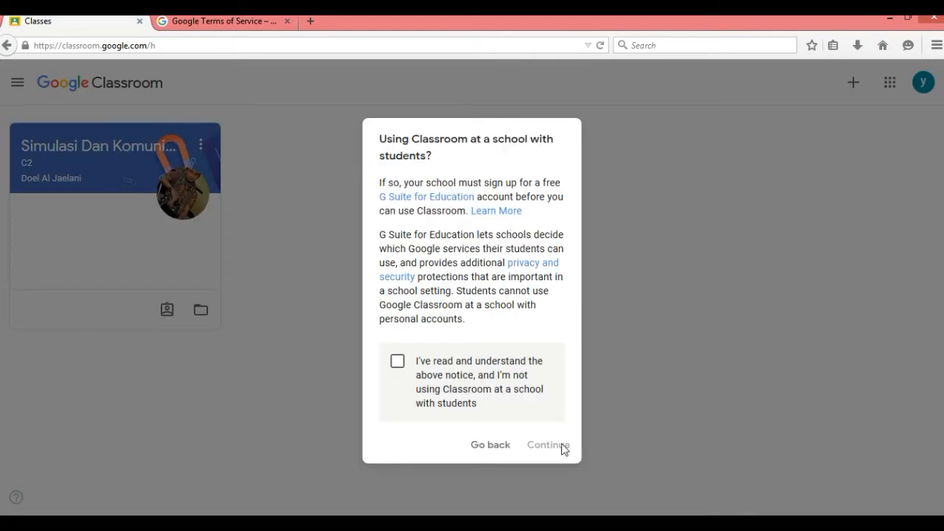
left_click(398, 361)
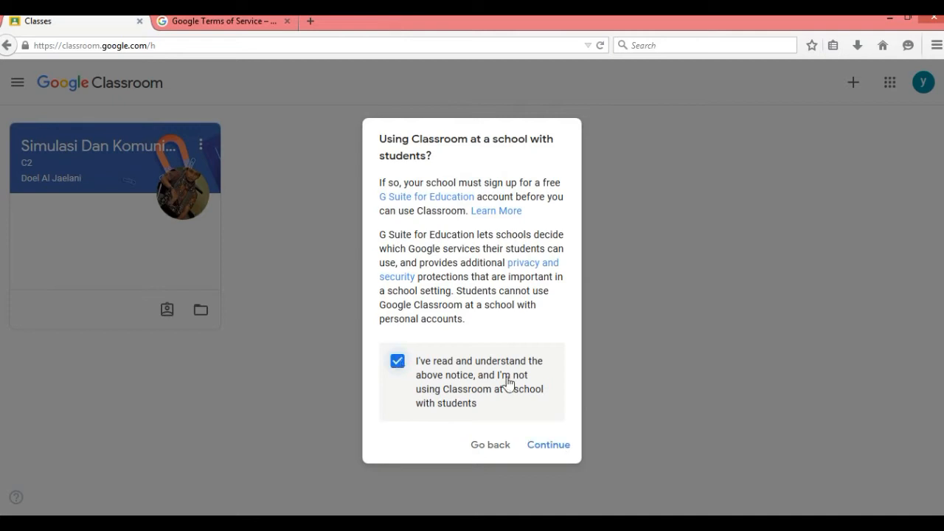
left_click(548, 444)
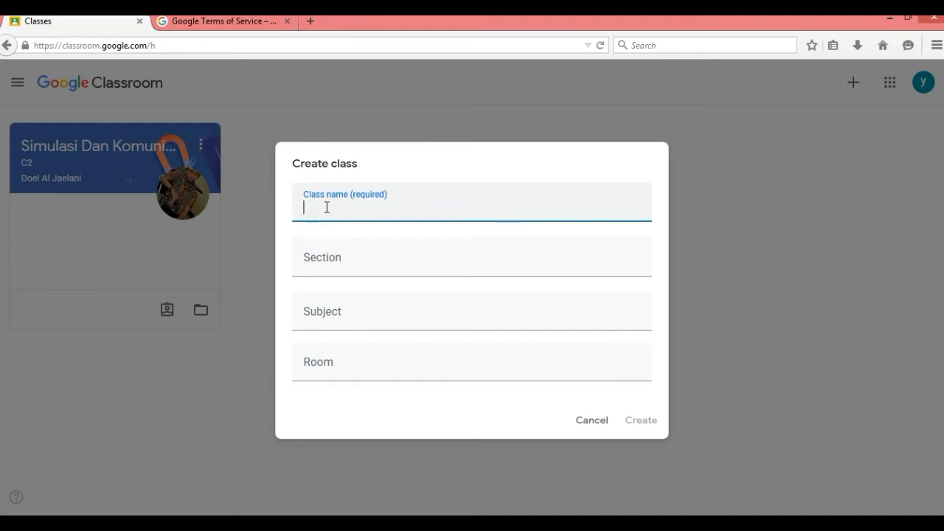
Set the class name to "Pendidikan Agama" and the section to "Pendidikan Agama Islam"
type("Pe")
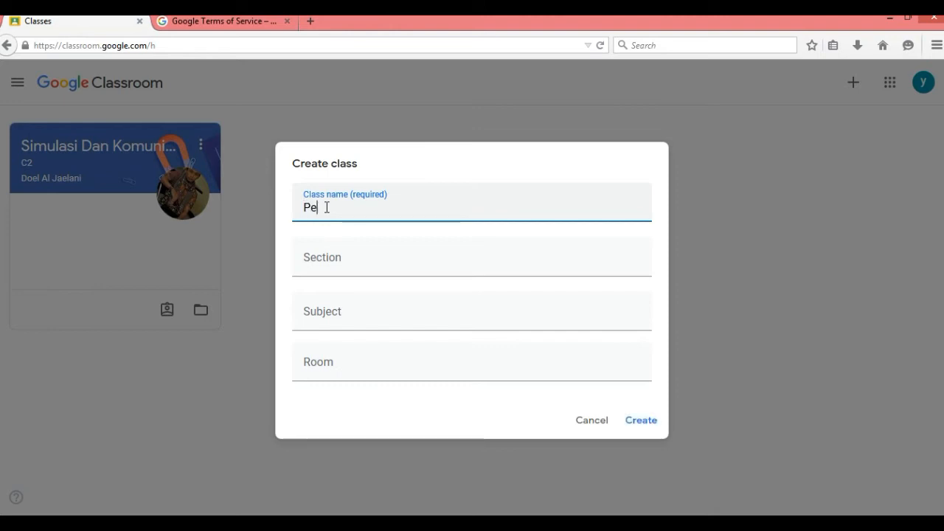
type("ndidikan Ag")
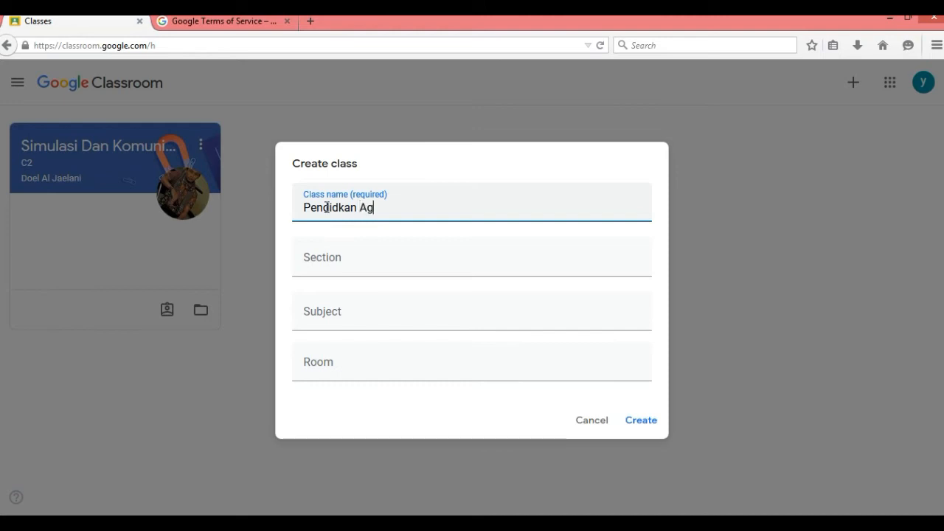
type("ama")
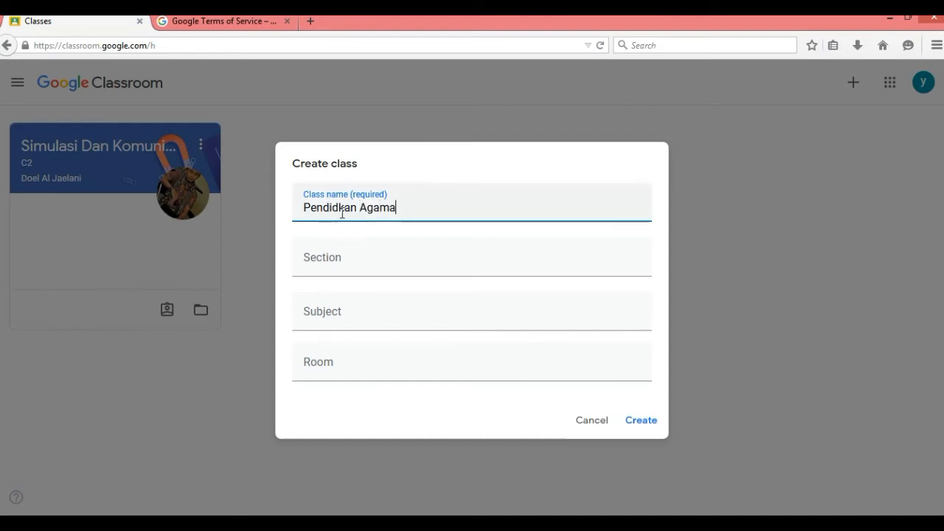
left_click(338, 209)
type("i")
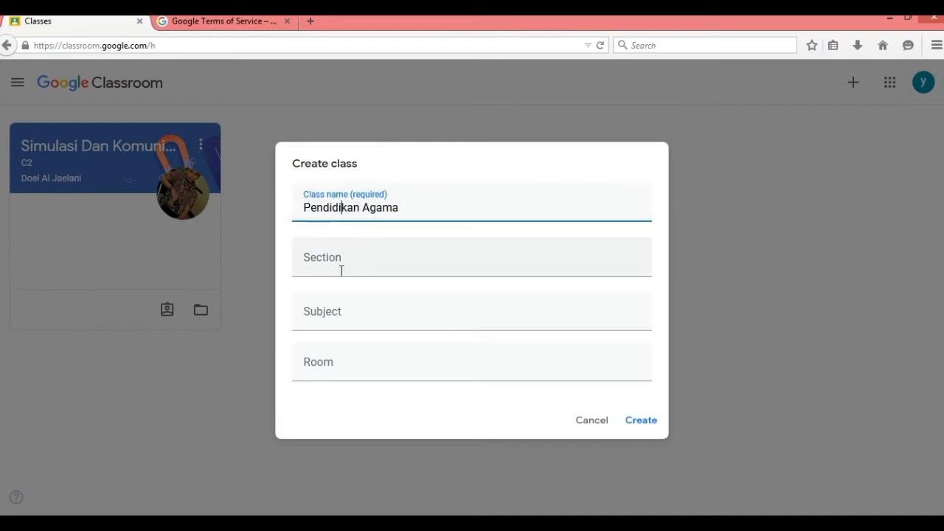
left_click(342, 270)
type("Pendidikan Agama I")
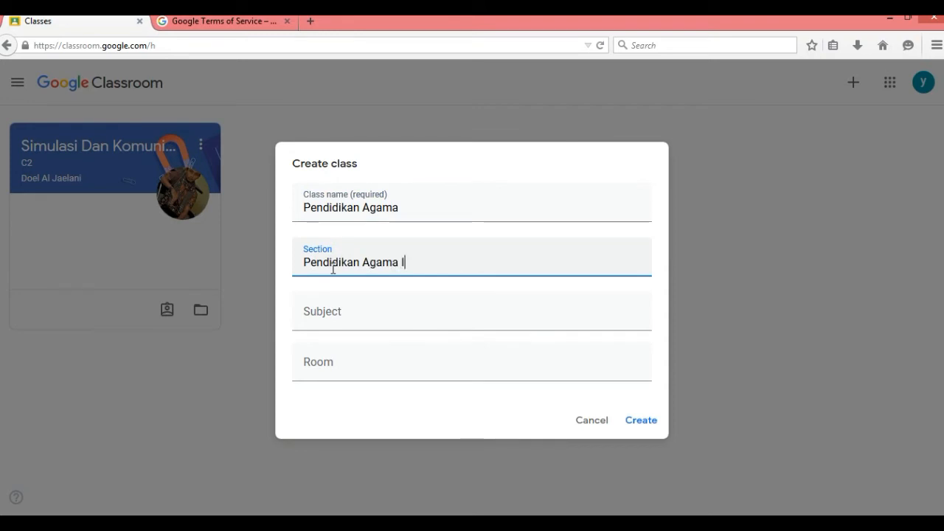
type("slam")
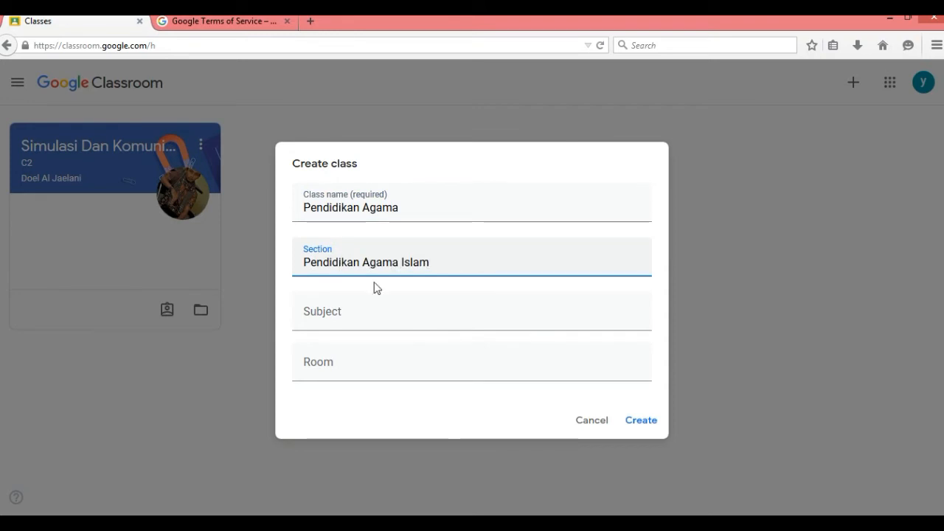
Enter "Kelas X" as the subject and "Kelas X Ganjil" as the room, and create the class
left_click(350, 357)
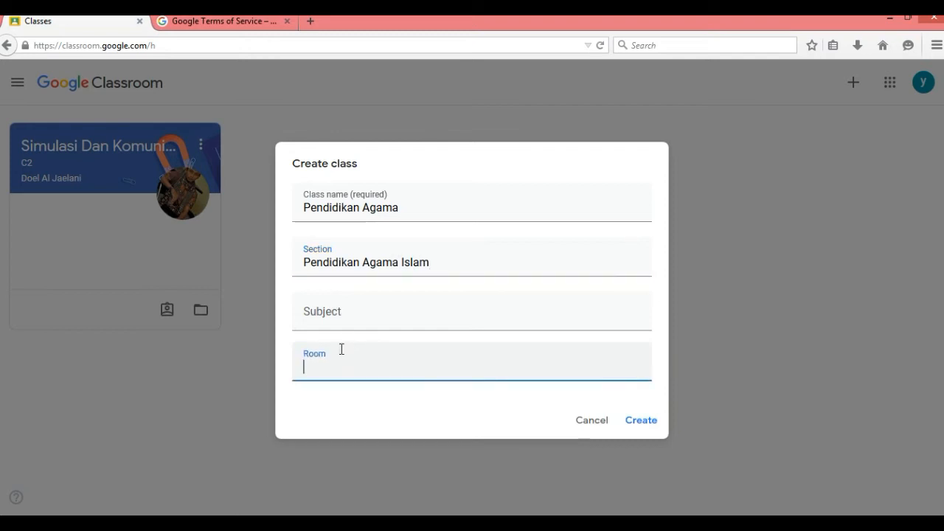
left_click(315, 315)
type("Kelas ")
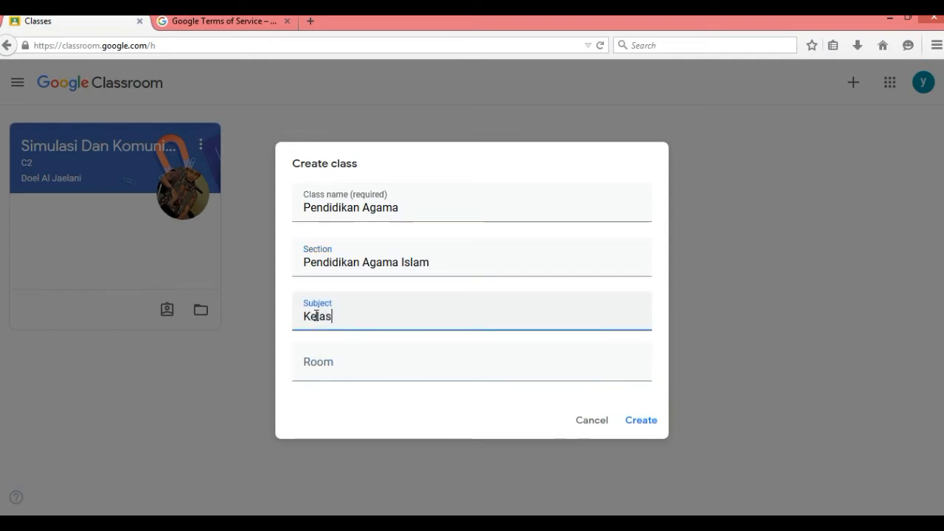
type("X")
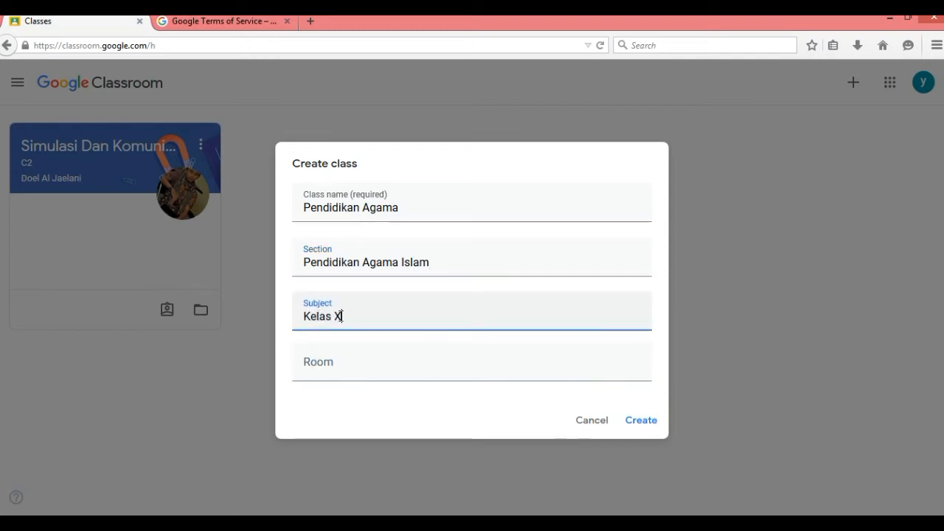
left_click(350, 373)
type("Ke")
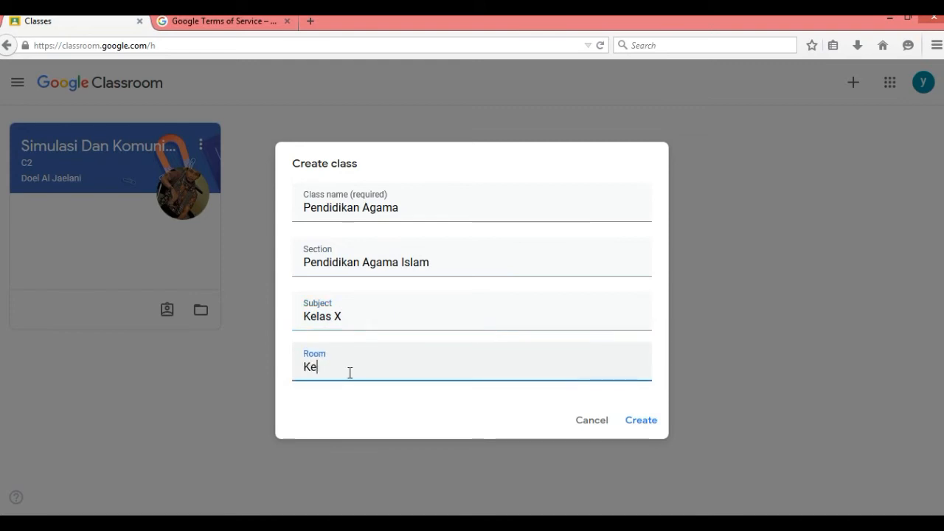
type("las X Ganjil")
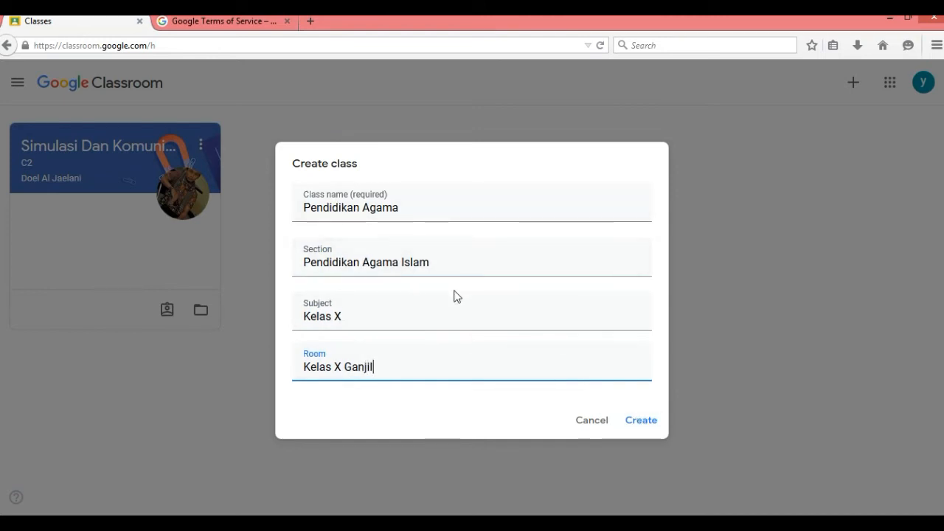
left_click(642, 421)
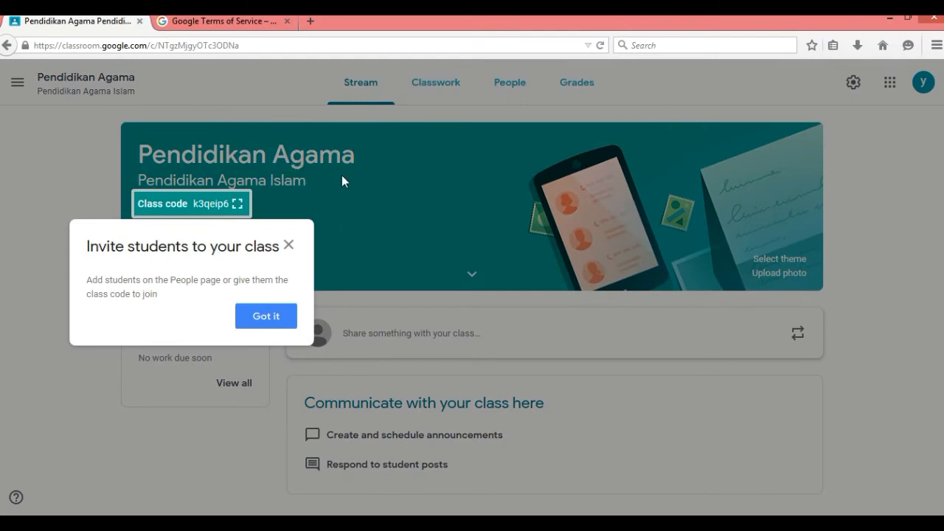
Dismiss the student invitation tip and view the class code enlarged, highlighting the code before closing the view
left_click(265, 317)
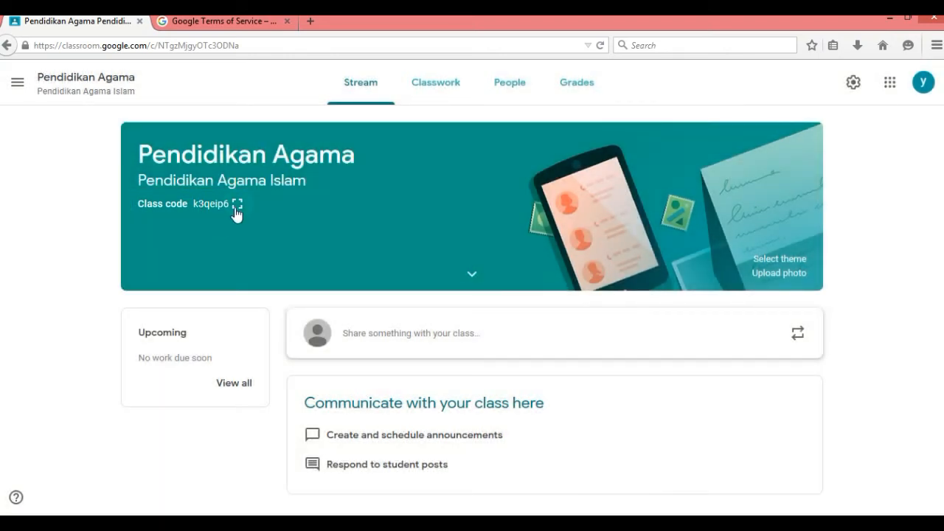
left_click(236, 205)
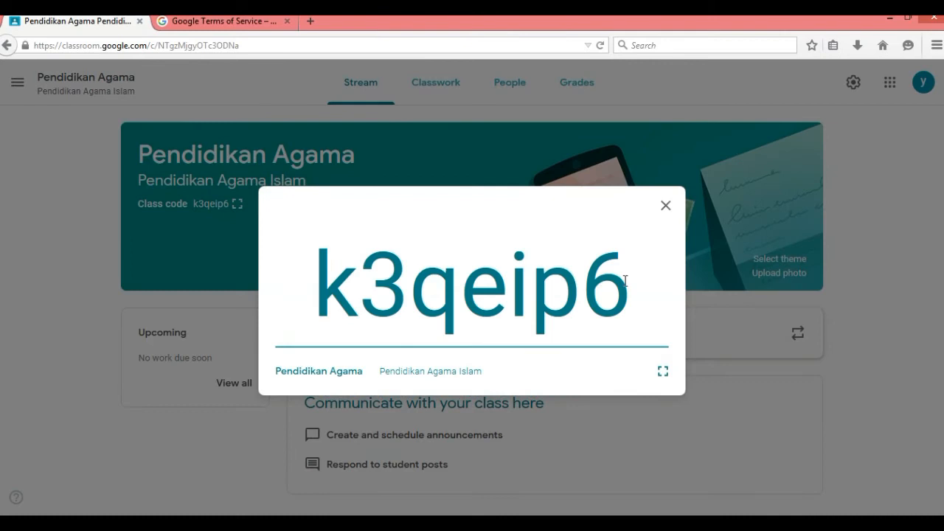
left_click_drag(601, 281, 327, 300)
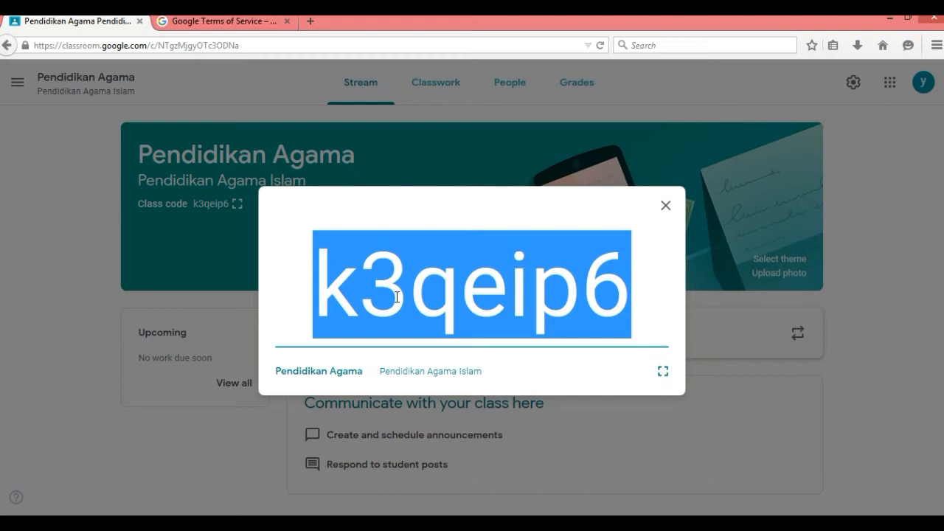
left_click(668, 209)
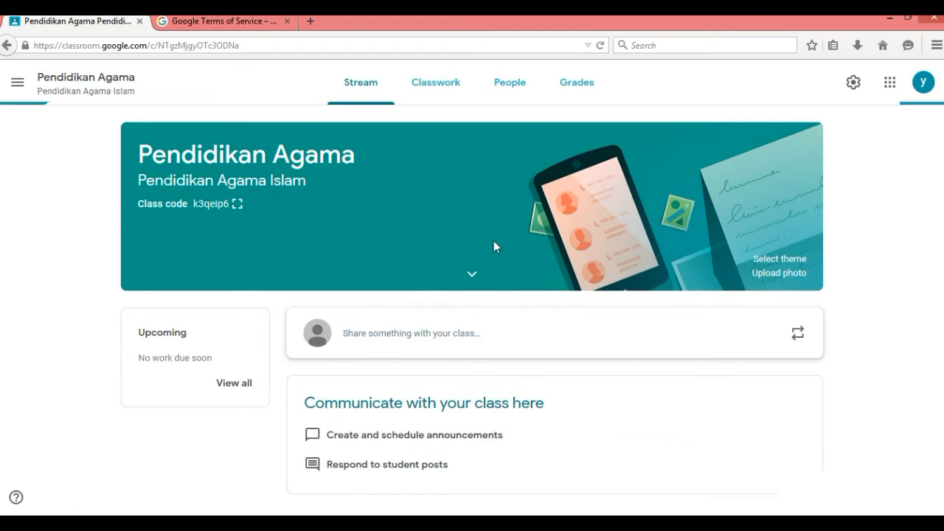
Start a new quiz assignment in the classwork of the Pendidikan Agama class
left_click(447, 88)
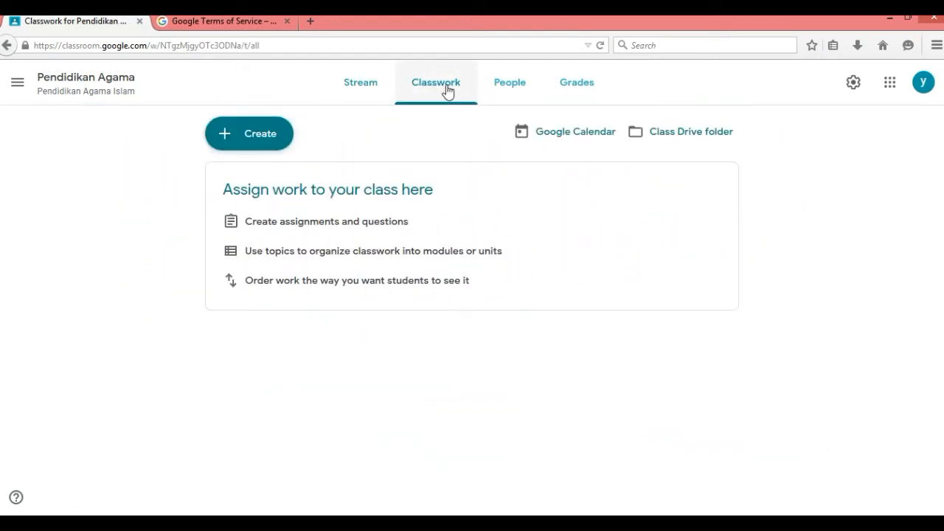
left_click(271, 143)
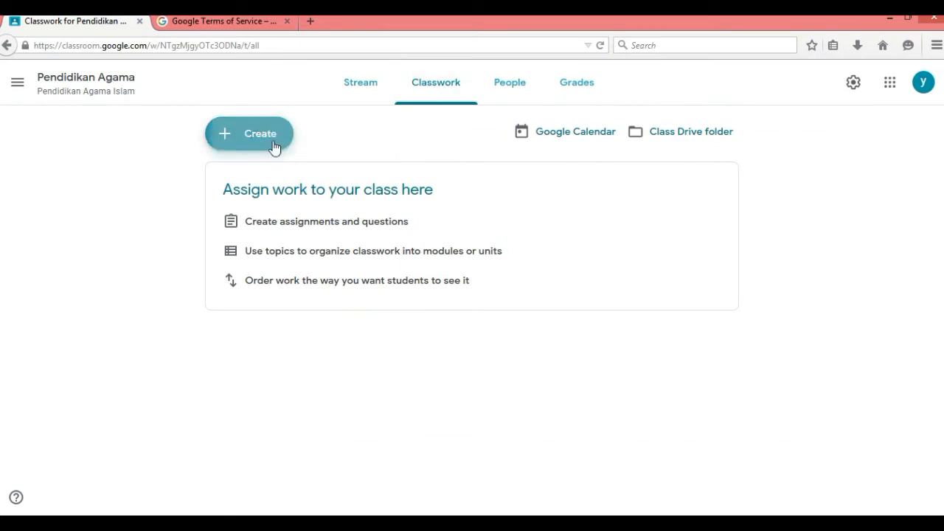
left_click(431, 91)
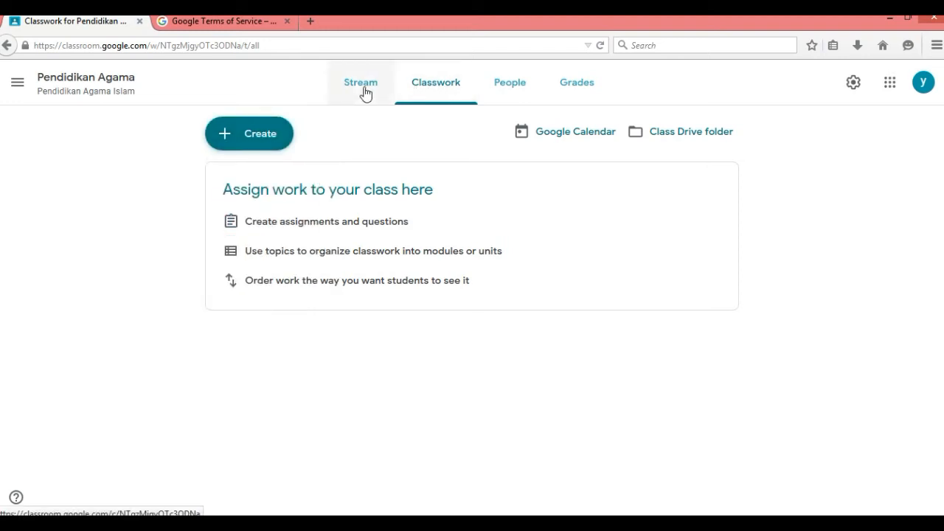
left_click(424, 93)
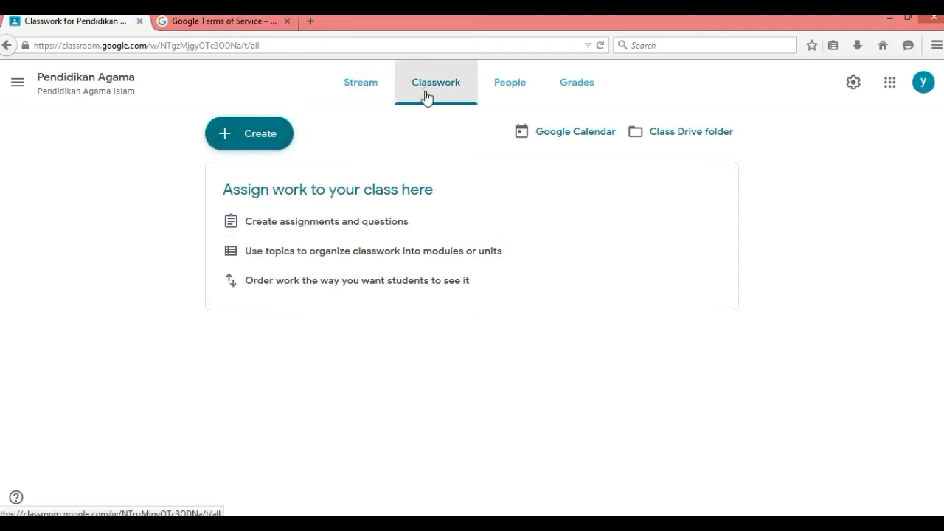
left_click(254, 140)
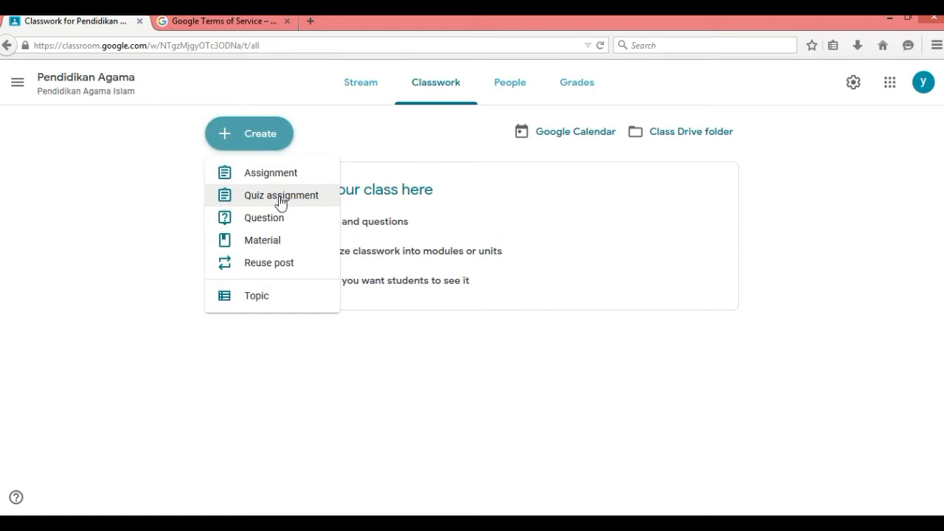
left_click(280, 199)
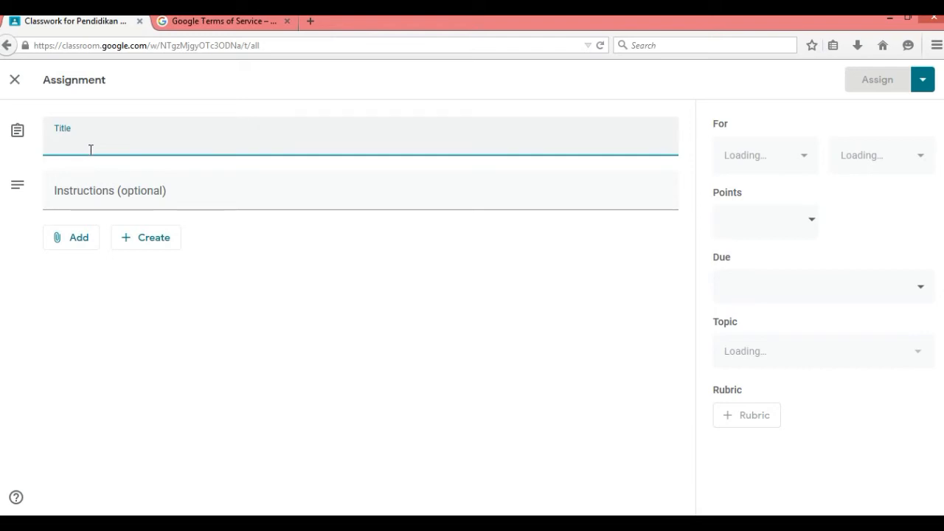
Title the quiz assignment "Kuis Bab 1 semester 1"
type("Ku")
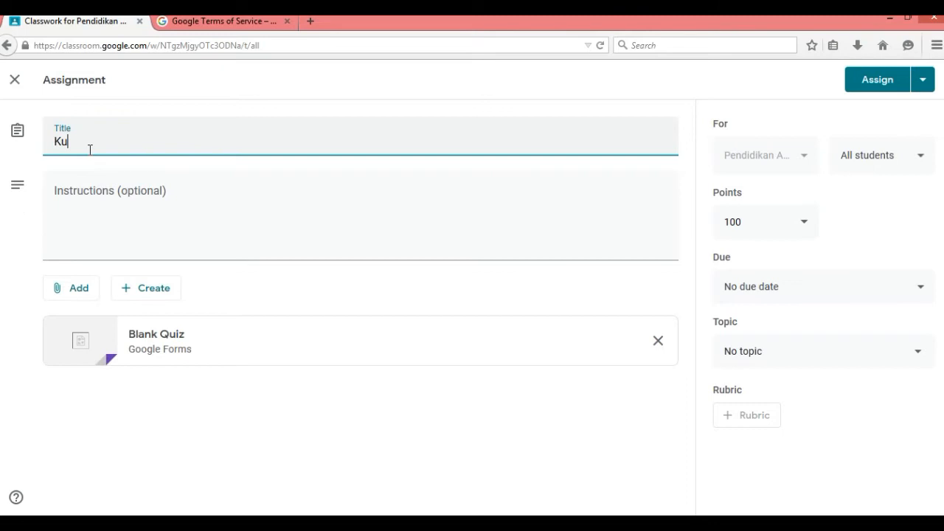
type("is semester ")
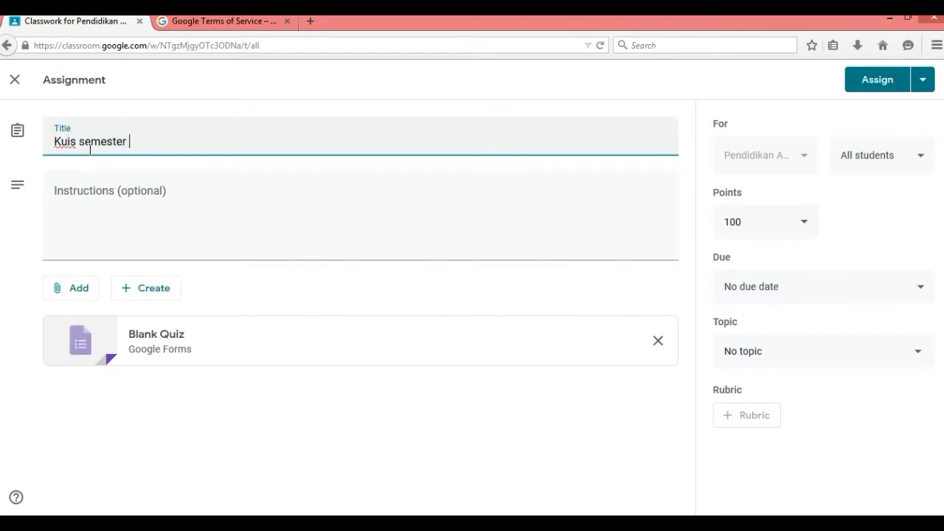
type("1")
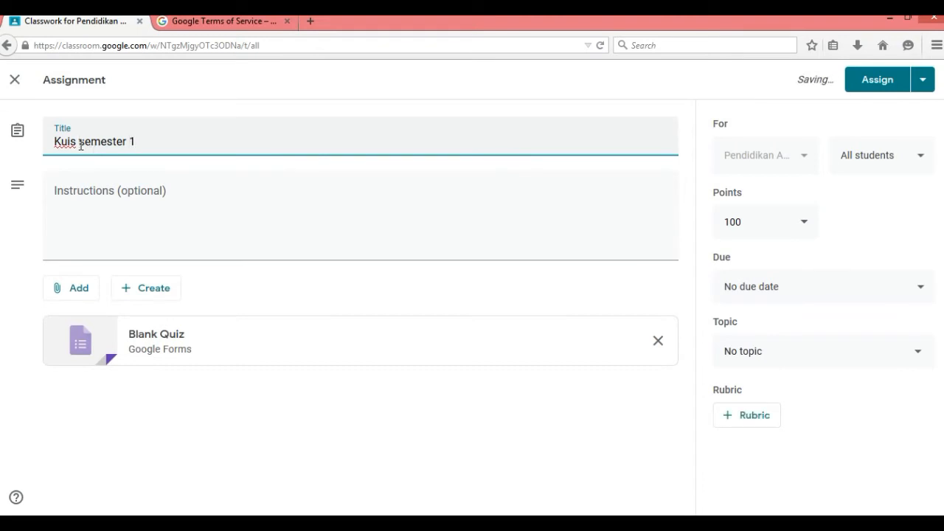
left_click(79, 142)
type("Bab 1")
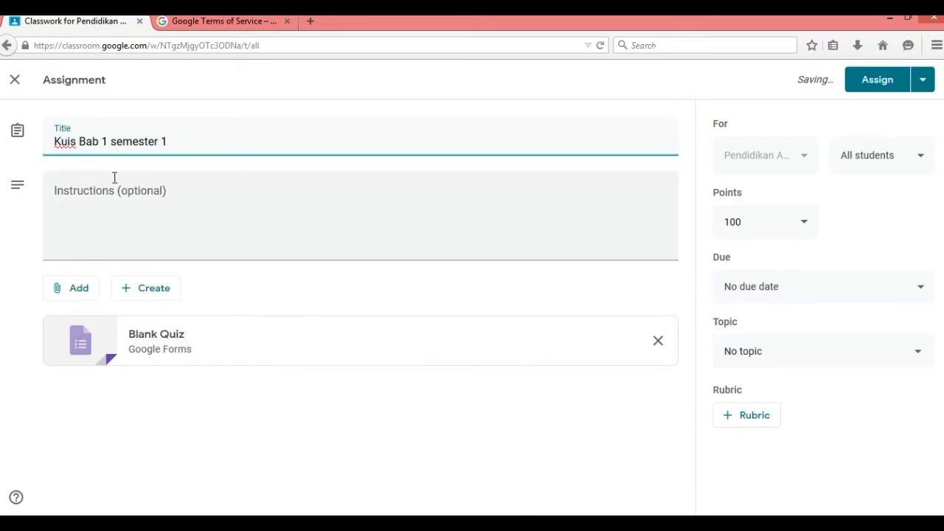
Enter "Kerjakan dengan teliti" as the instructions of the quiz assignment
left_click(81, 233)
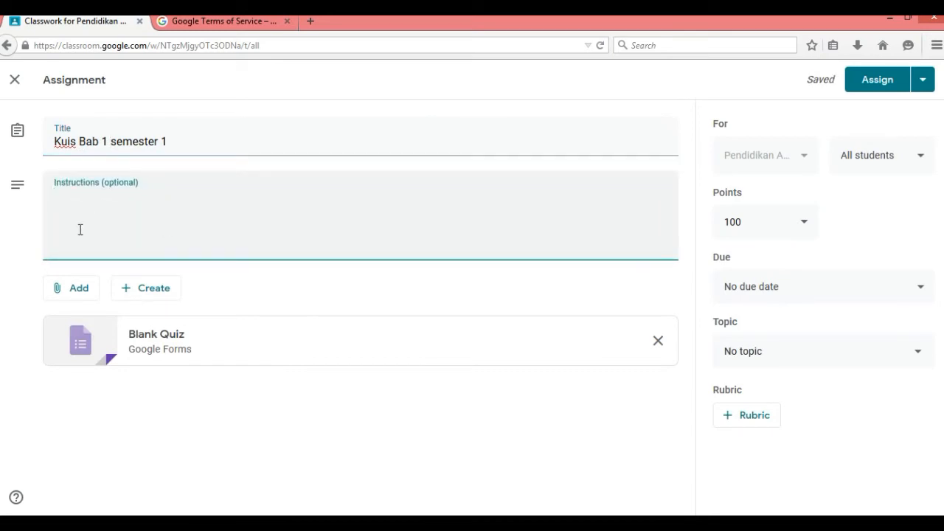
type("Kerjakan ")
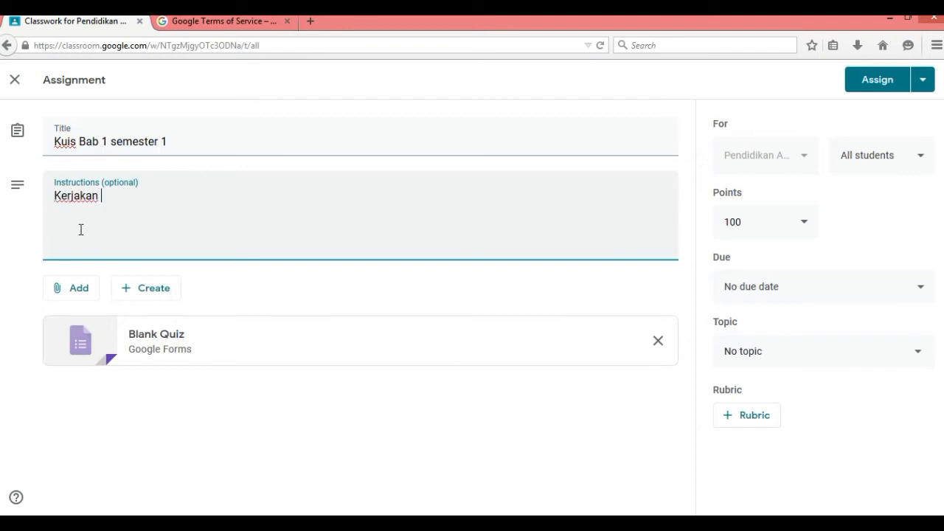
type("dengan teliti")
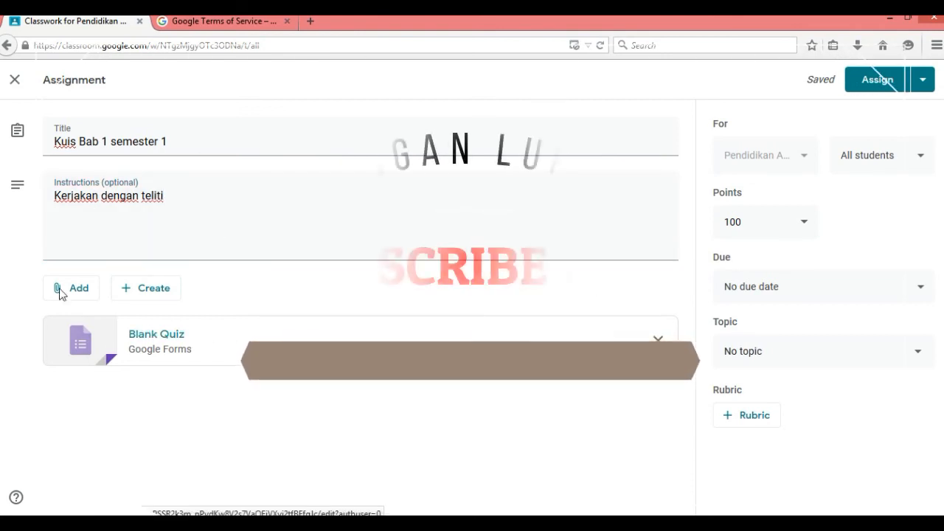
Open the attached Blank Quiz form for editing and decline the introductory tour about quizzes
left_click(175, 333)
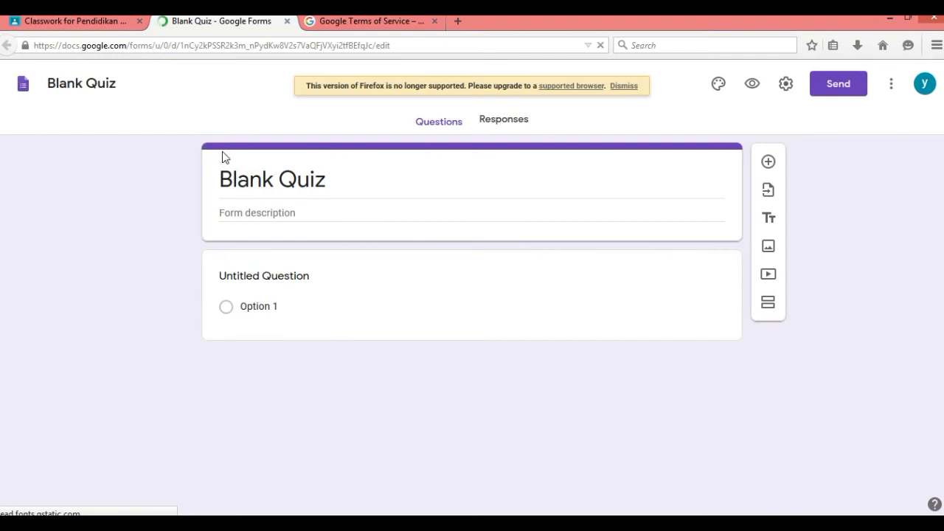
left_click(105, 22)
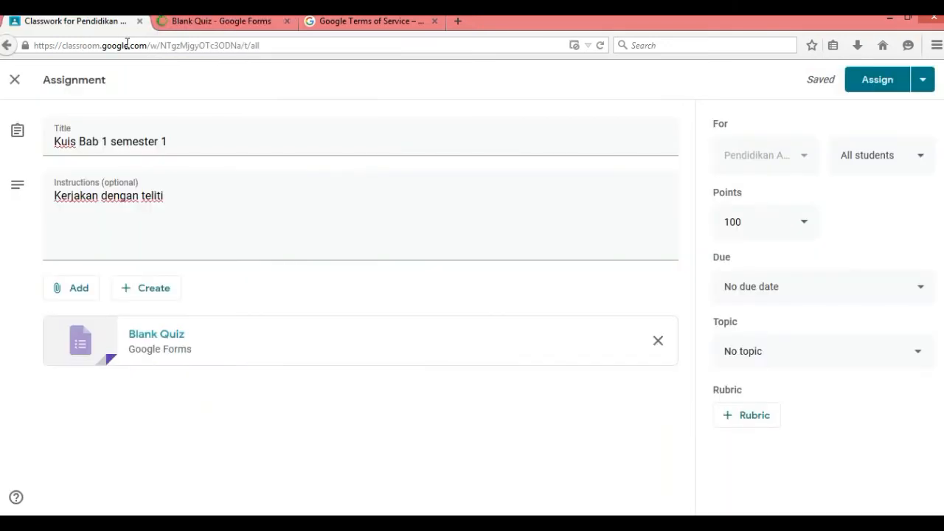
left_click(157, 337)
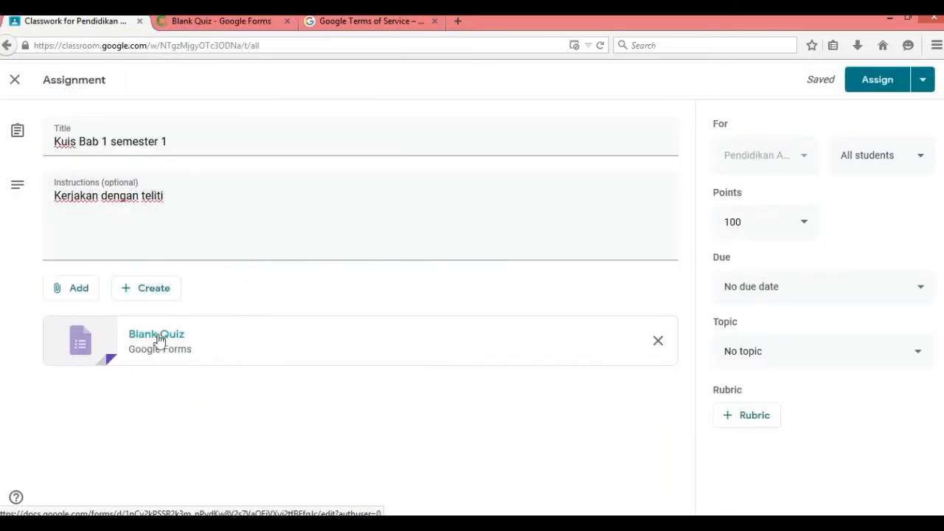
left_click(228, 23)
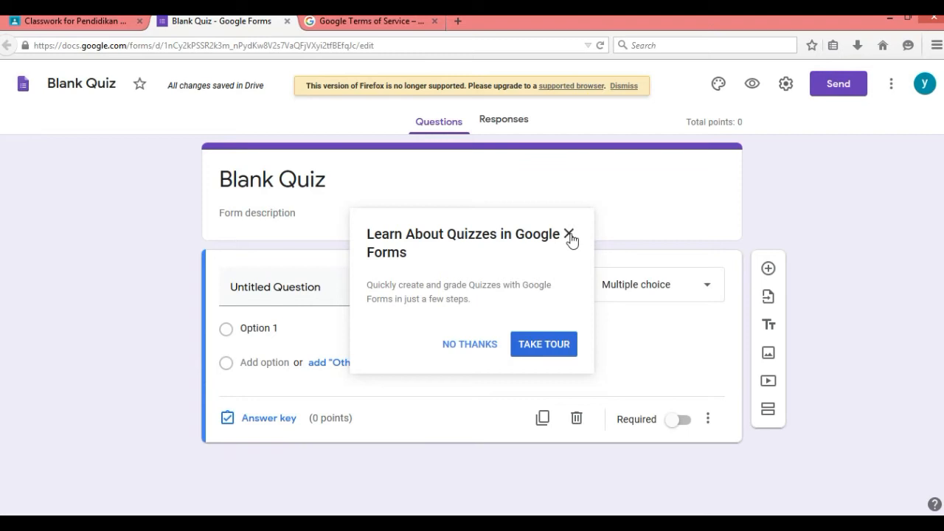
left_click(472, 345)
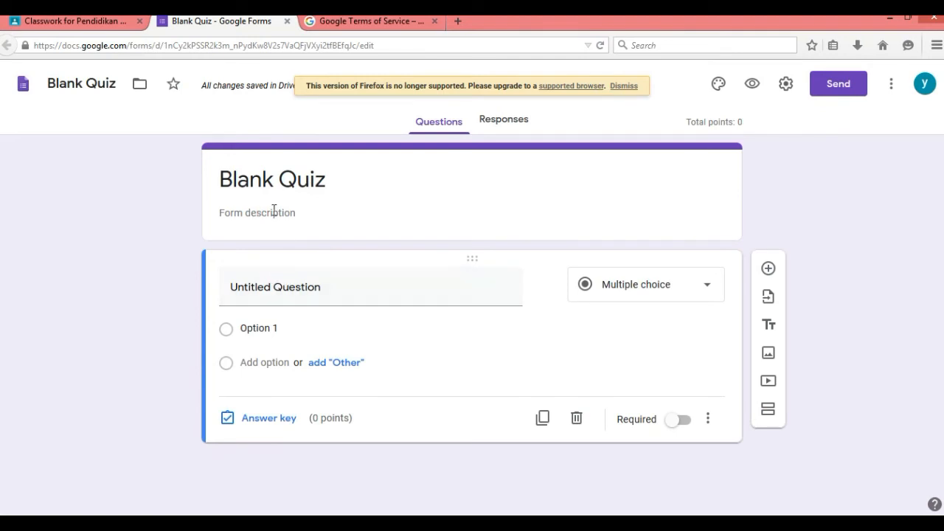
Replace the form title with "Kuis Bab 1"
left_click(271, 178)
left_click(337, 179)
key("ctrl+a")
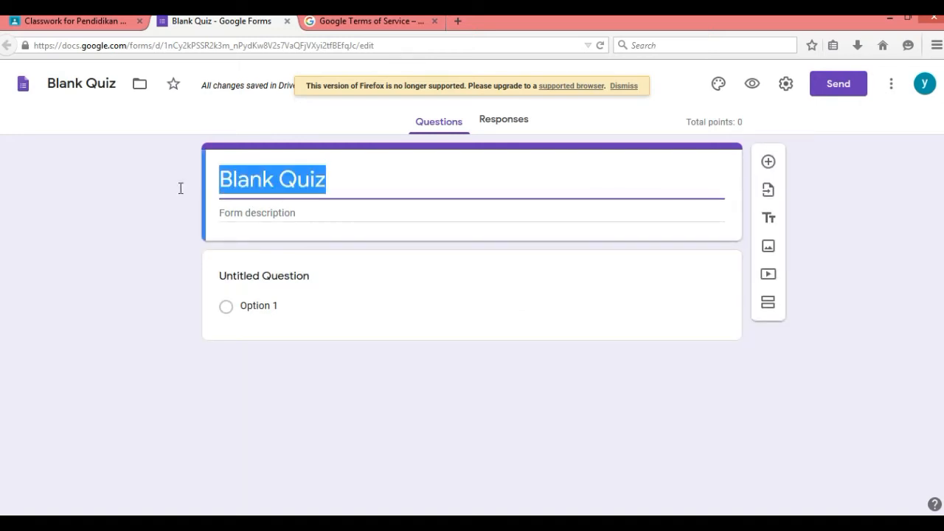
type("K")
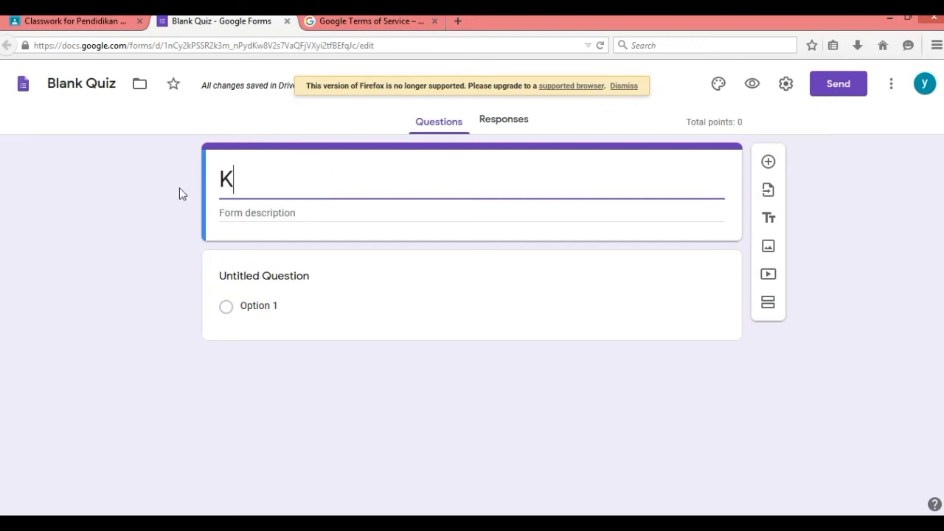
type("uis Bab 1")
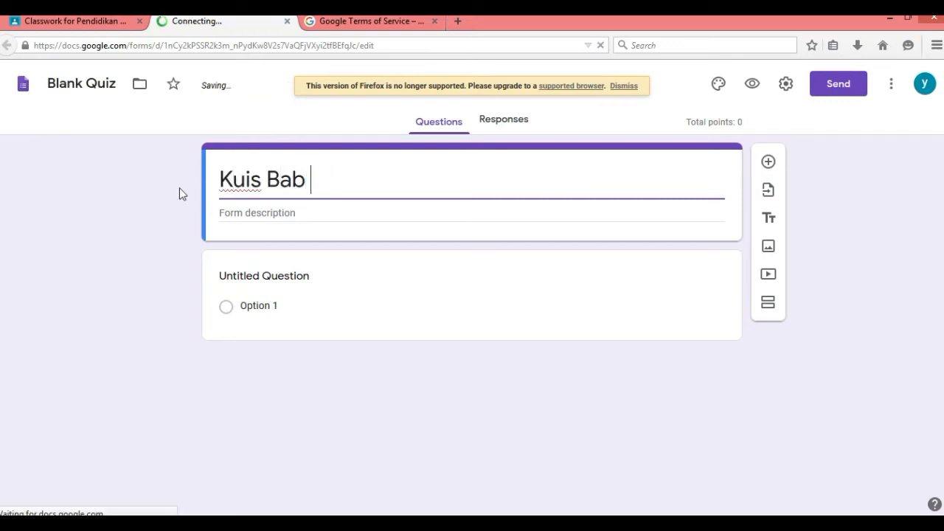
Enter "Imam Kepada Hari akhir" as the form description
left_click(249, 214)
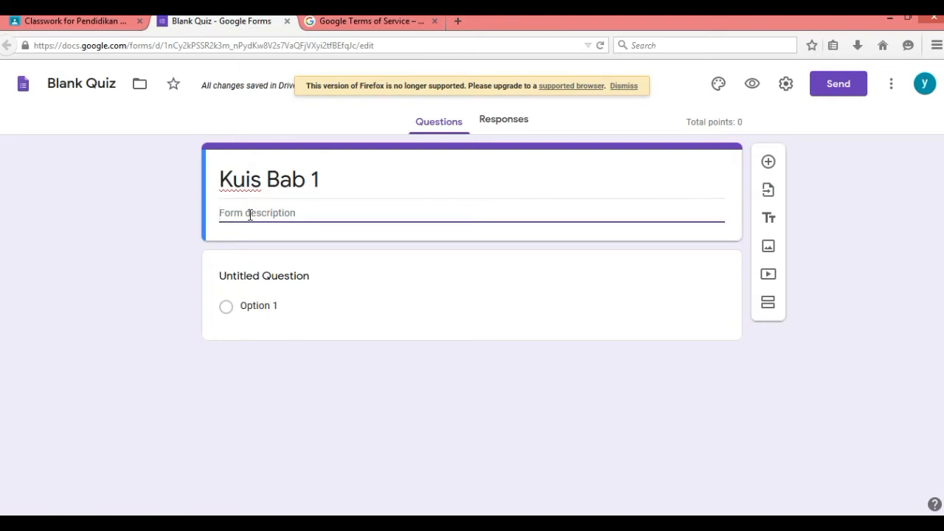
type("T")
key("BackSpace")
type("Imam ")
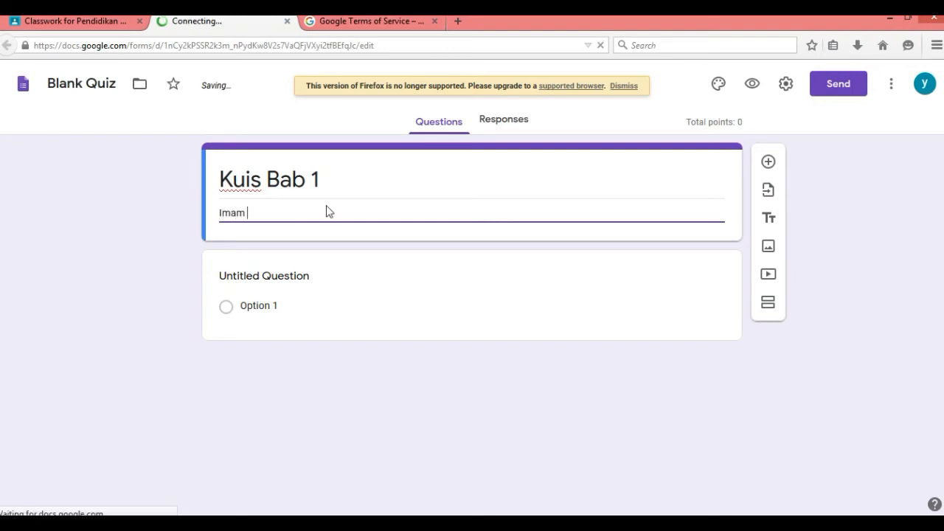
type("Kepada Hari akhir")
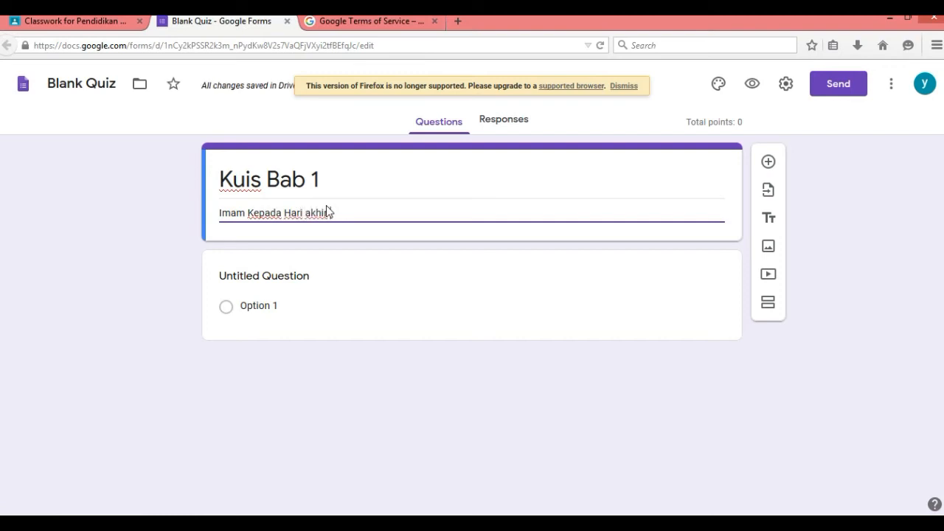
Replace the untitled question's text with "Imam kepada hari akhir merupakan rukun imam yg ke berapa?"
left_click(350, 300)
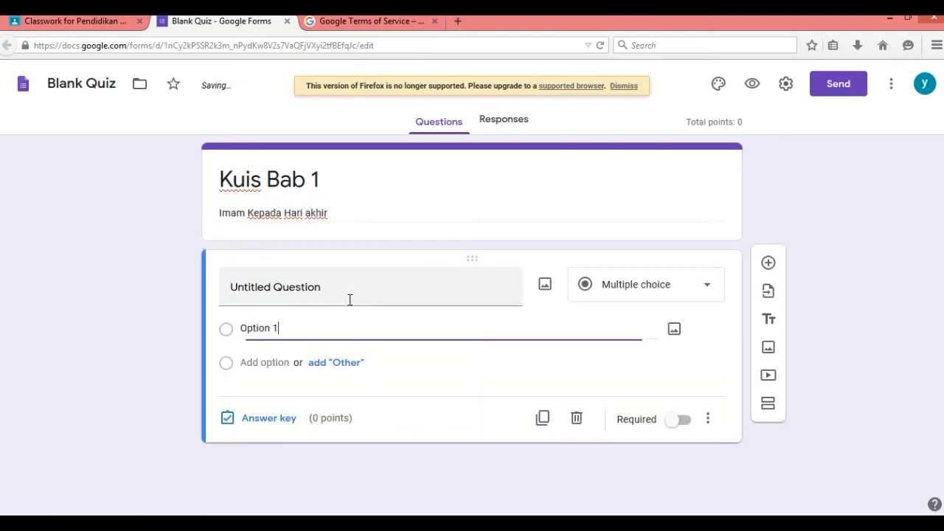
left_click(311, 286)
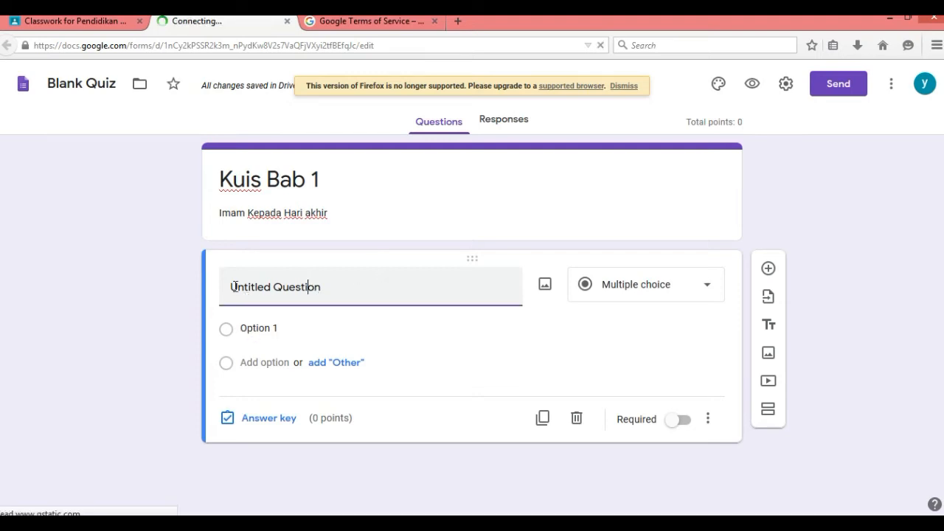
left_click_drag(230, 286, 326, 290)
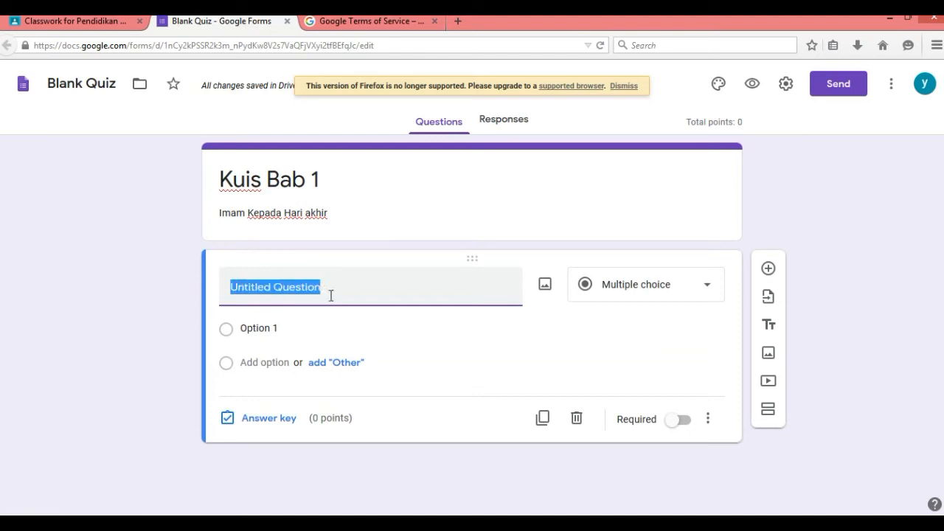
type("Imam")
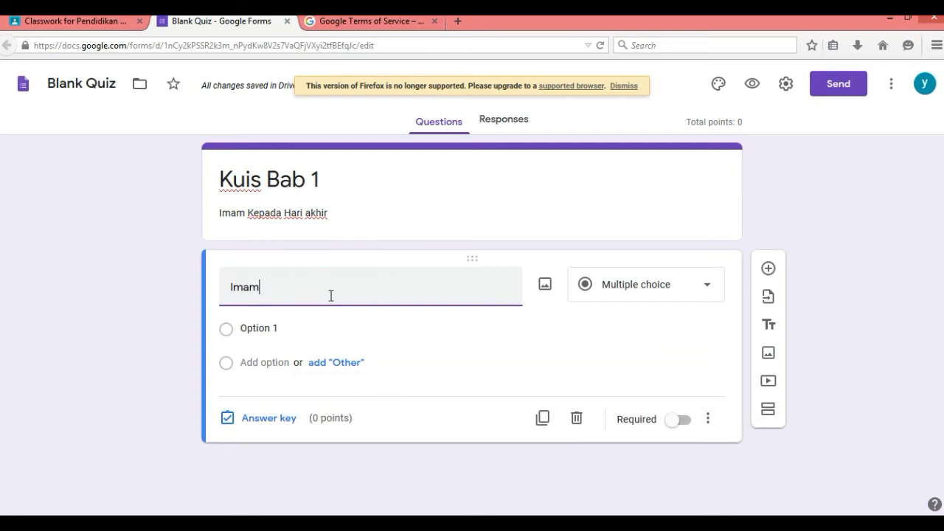
type(" kepada ")
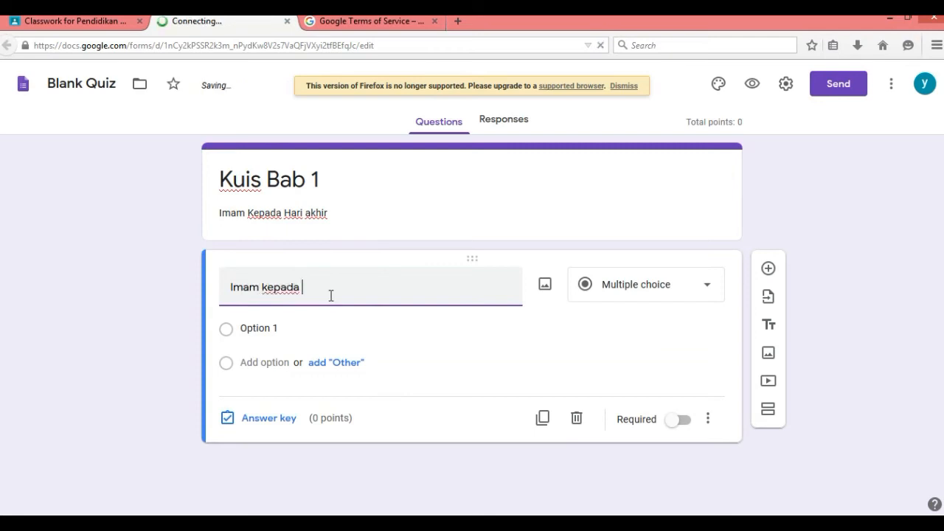
type("hari akhir meru")
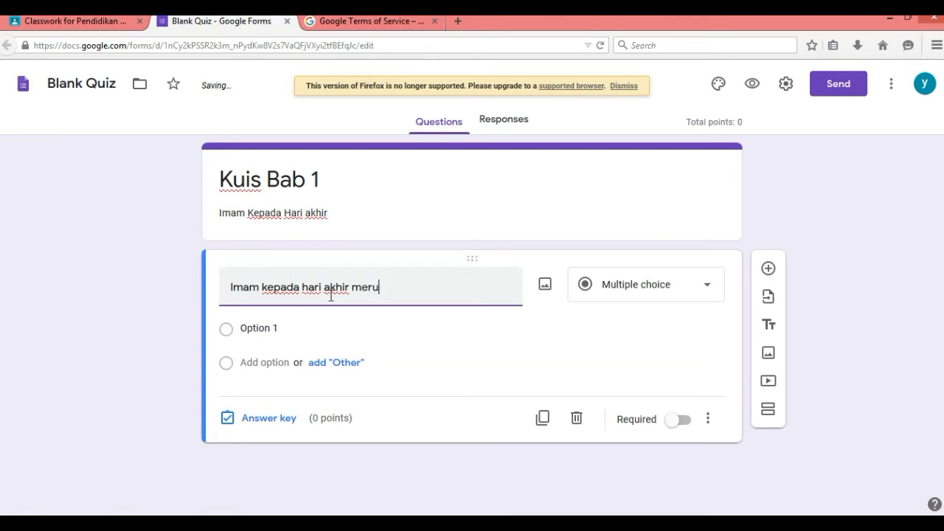
type("pakan rukun imam ")
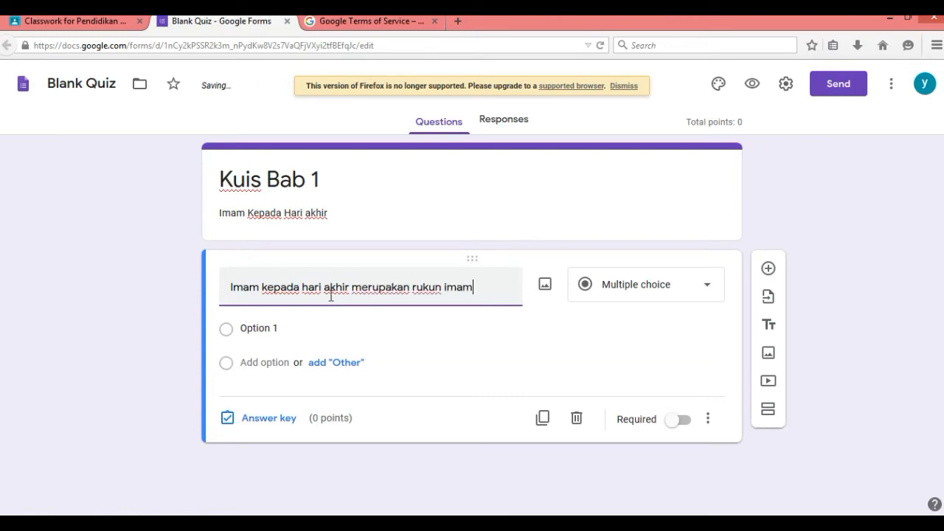
type("yg ke ")
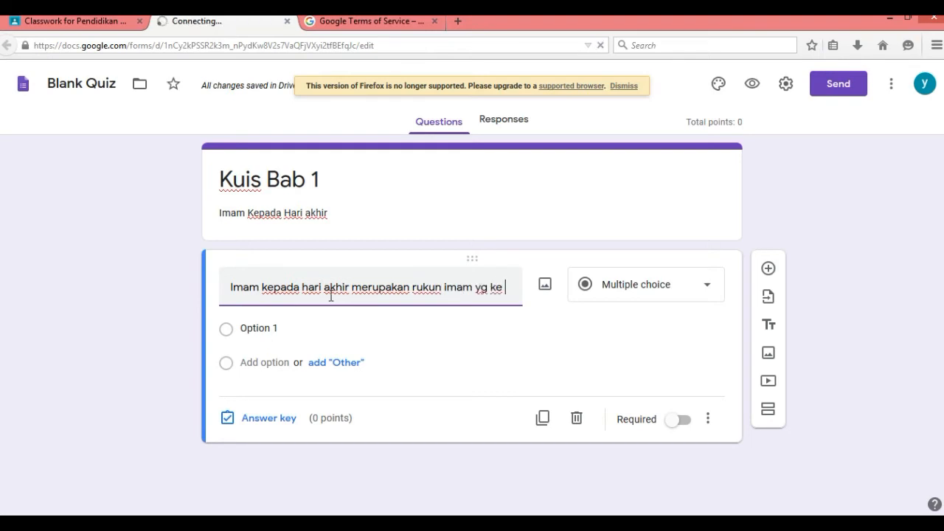
type("berapa?")
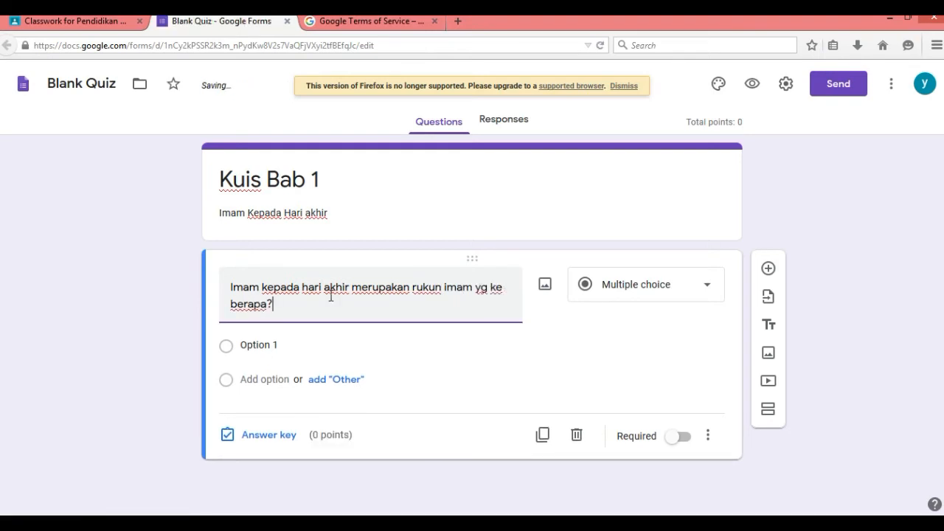
Set the question's first answer option to 1 and add 2 as the second option
left_click(253, 347)
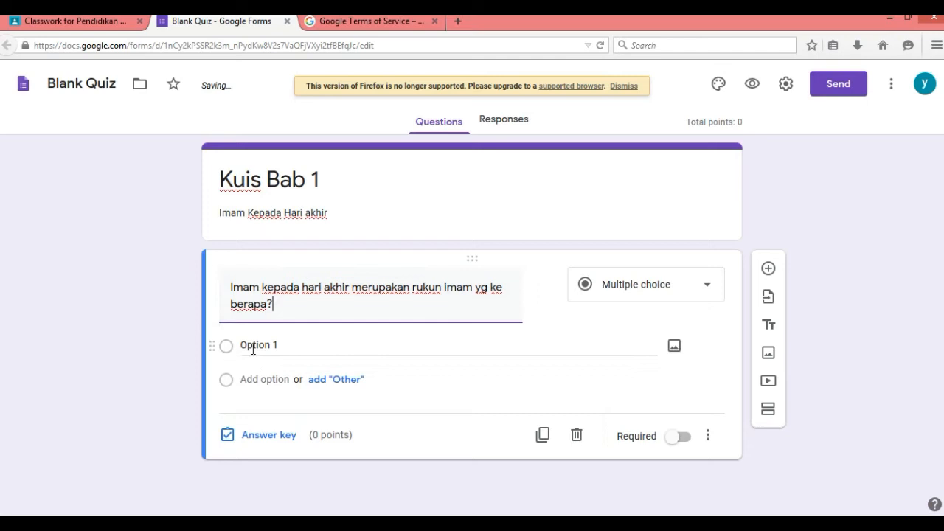
left_click_drag(244, 345, 295, 346)
type("1")
left_click(258, 381)
type("1")
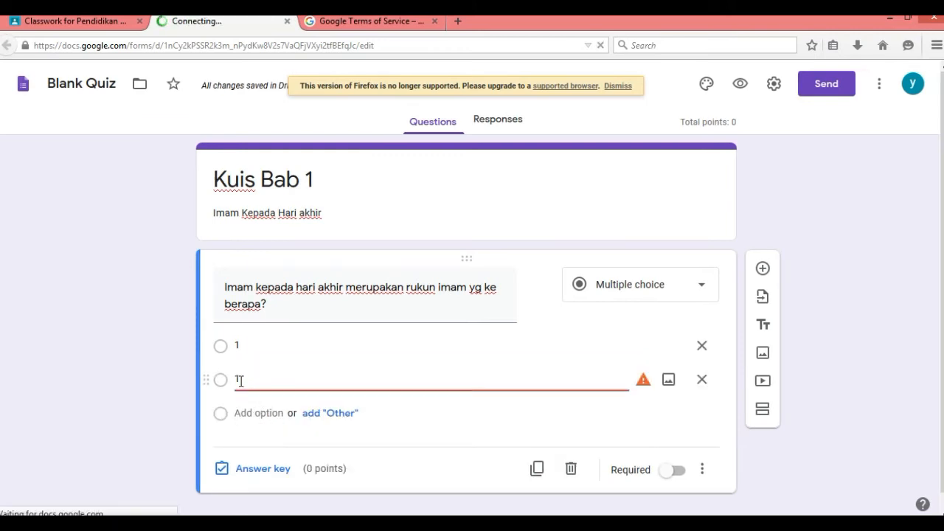
key("BackSpace")
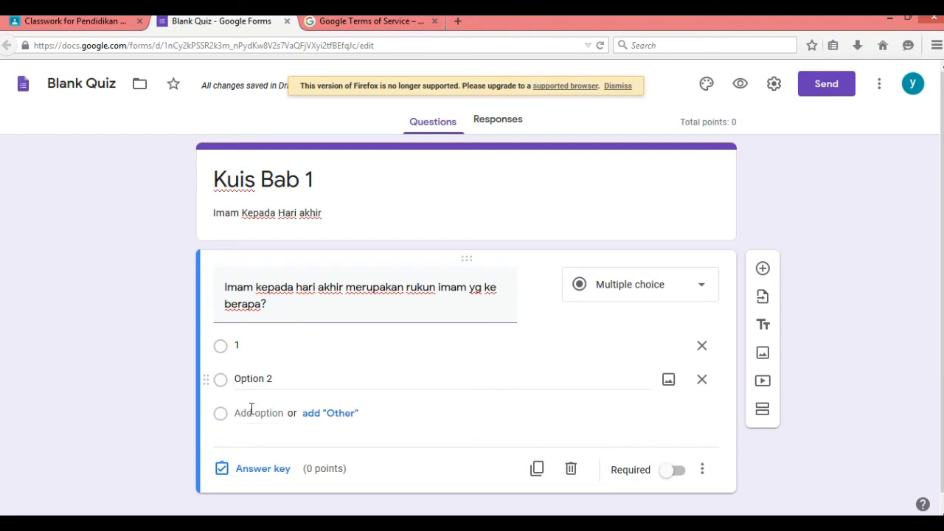
left_click(256, 376)
type("2")
key("ctrl+a")
type("2")
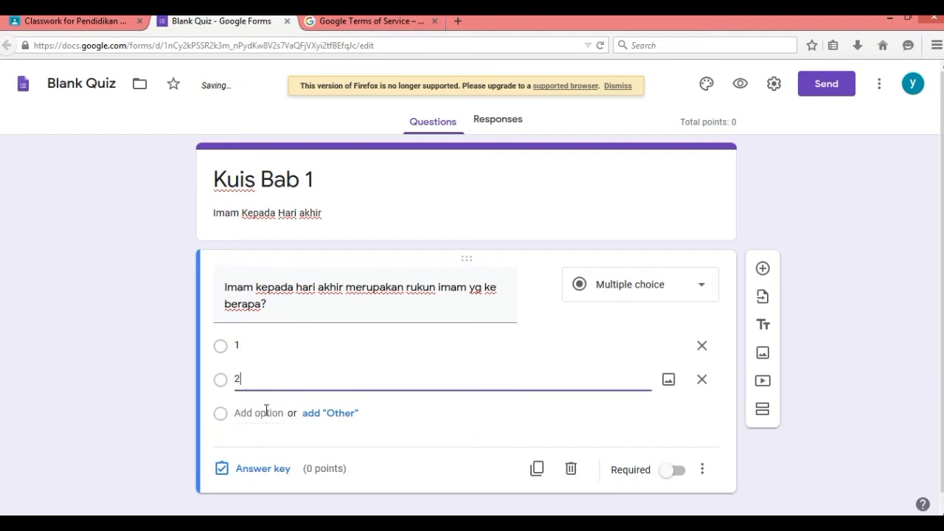
Add 3 and 4 as the third and fourth answer options, plus a fifth option
left_click(262, 414)
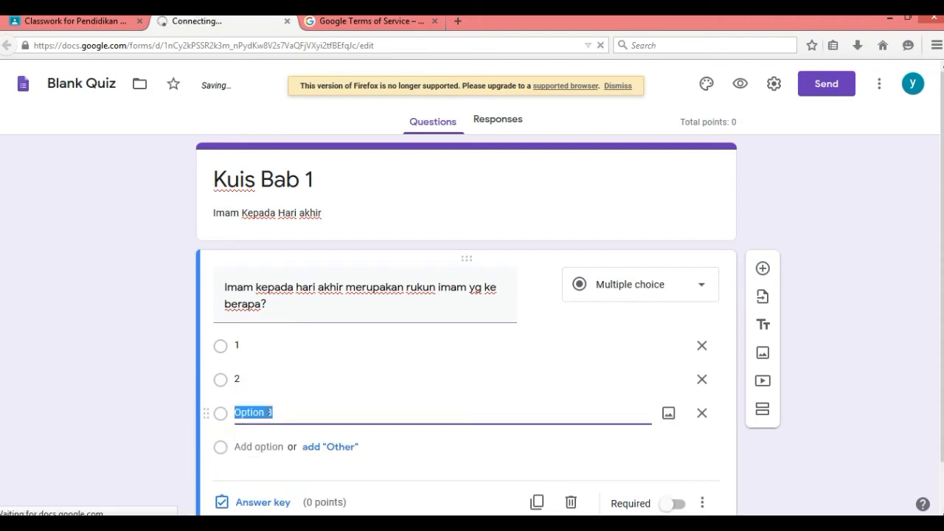
type("3")
left_click(266, 446)
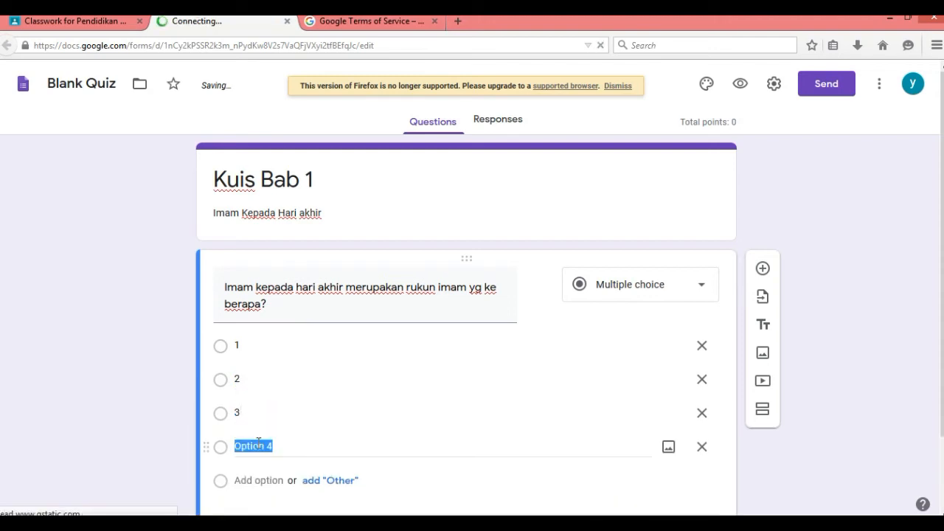
type("4")
left_click(267, 481)
type("4")
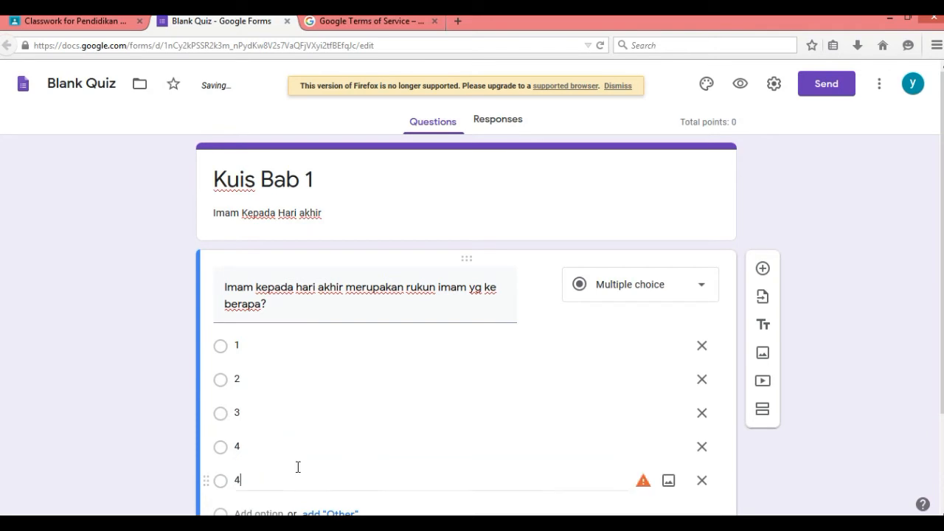
Look through the available question types for this question, leaving it as Multiple choice
scroll(393, 443, "down", 3)
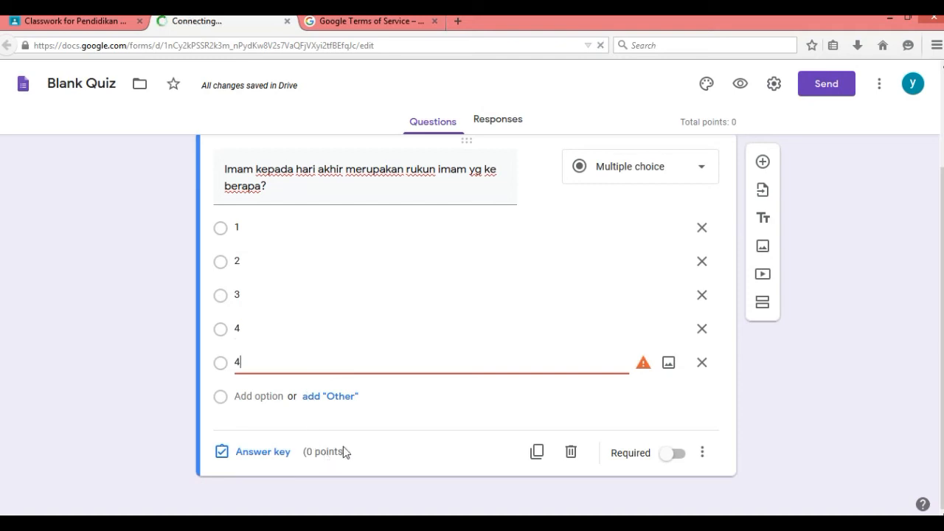
scroll(679, 247, "up", 1)
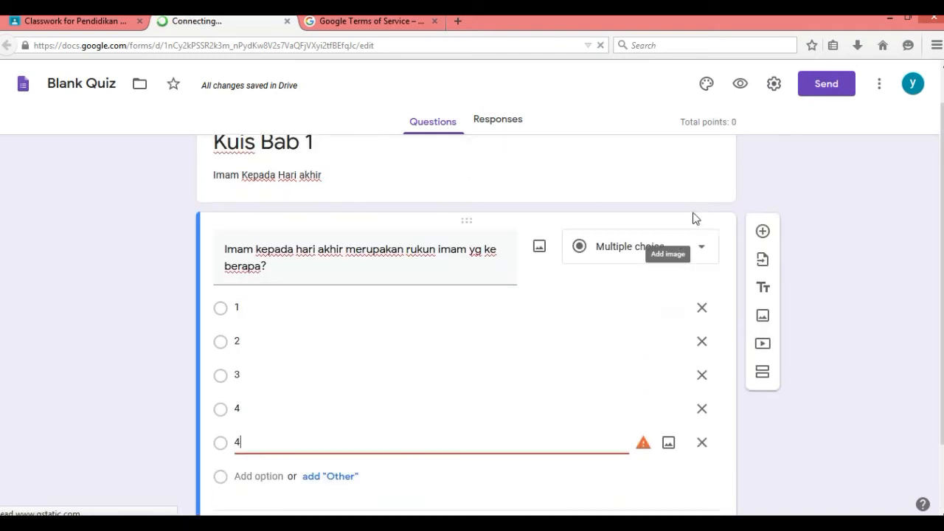
left_click(702, 253)
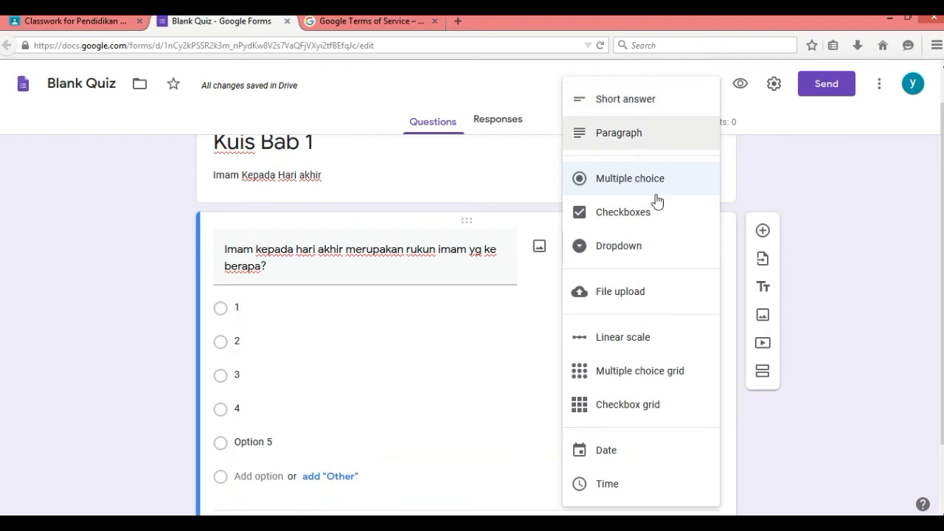
left_click(523, 215)
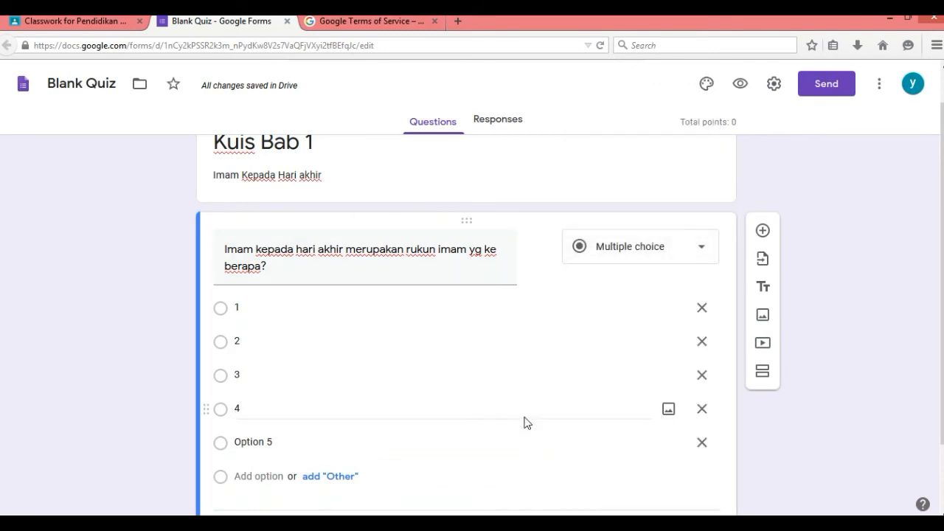
scroll(527, 422, "down", 2)
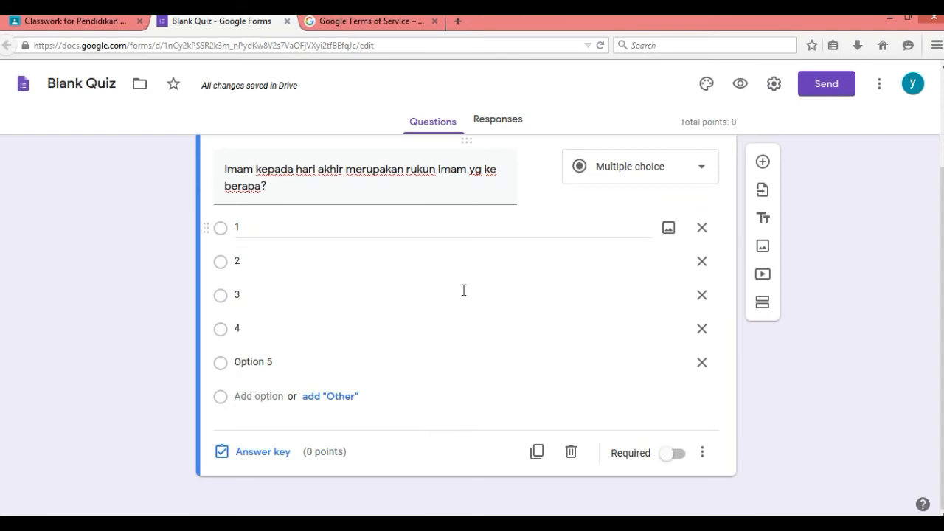
Set the question's answer key to mark both 3 and Option 5 as correct, worth 5 points
left_click(264, 452)
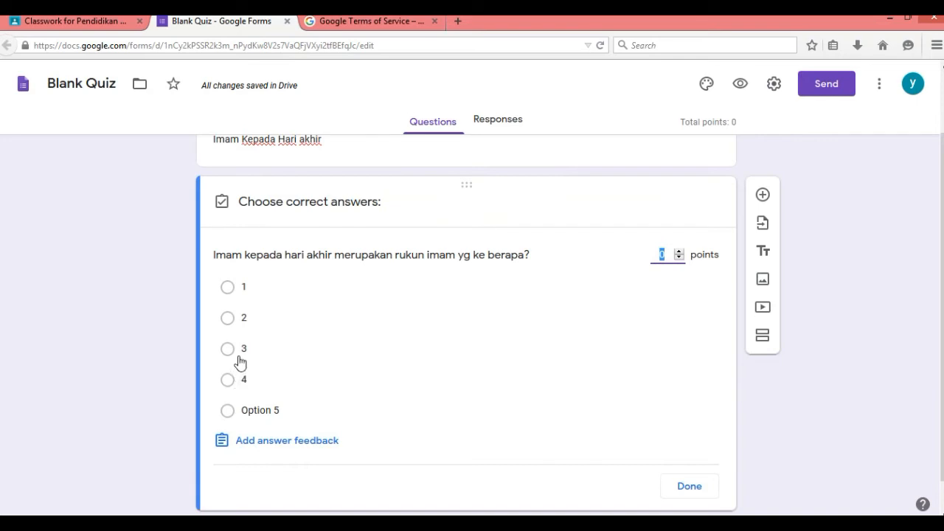
left_click(233, 419)
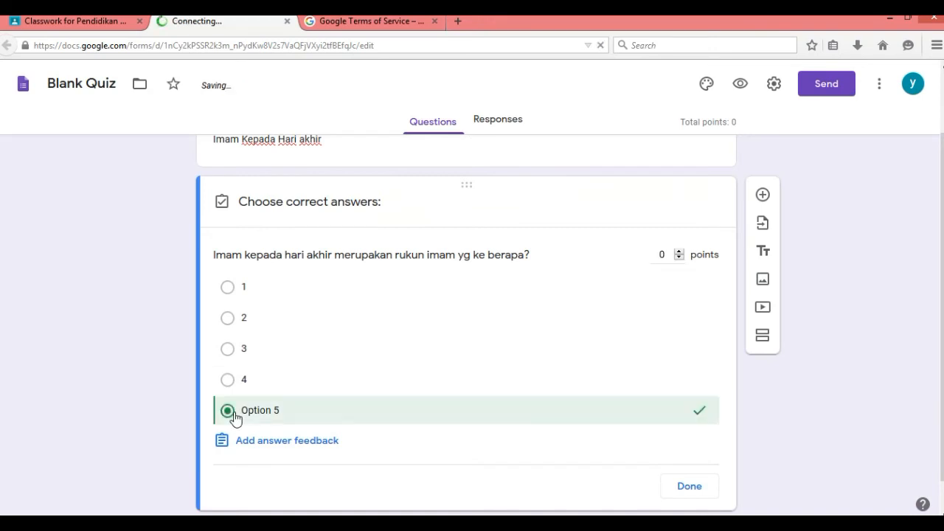
left_click(663, 256)
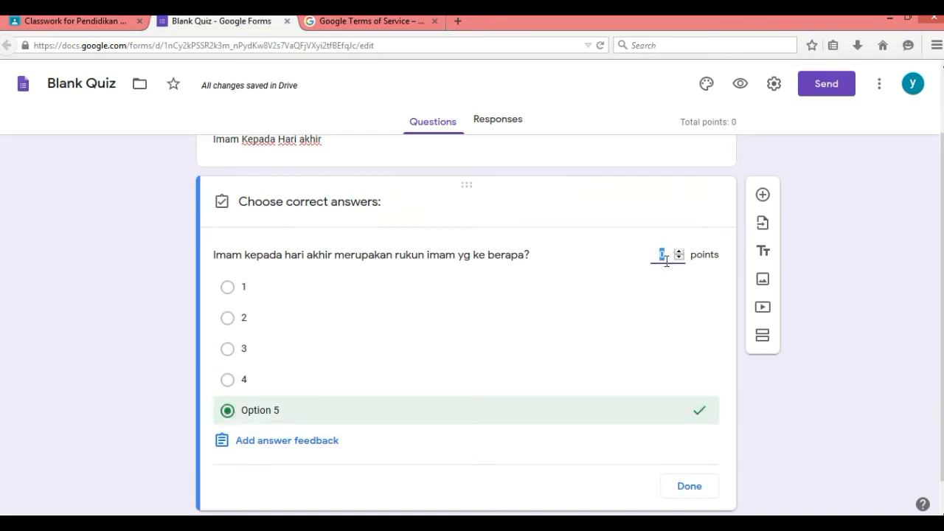
left_click(674, 350)
scroll(693, 310, "down", 1)
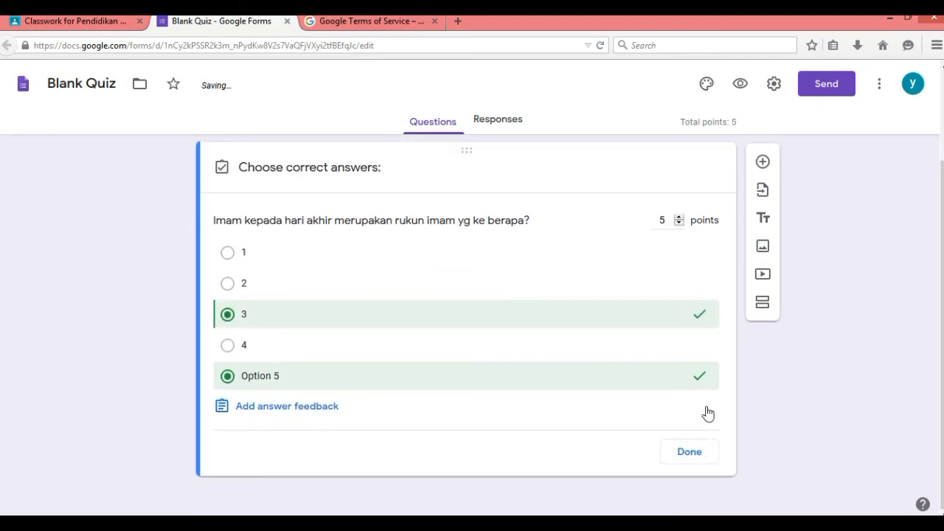
left_click(691, 452)
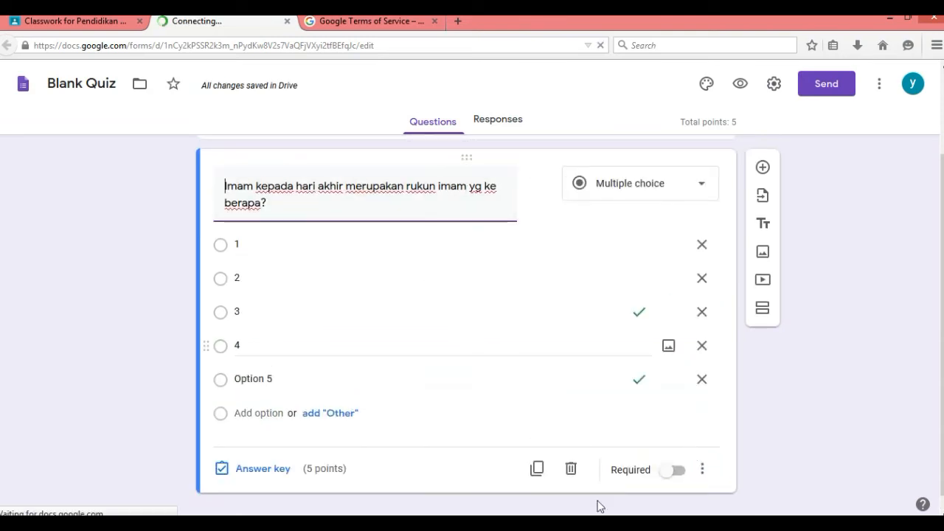
Make the question about the rukun imam required
scroll(668, 463, "down", 1)
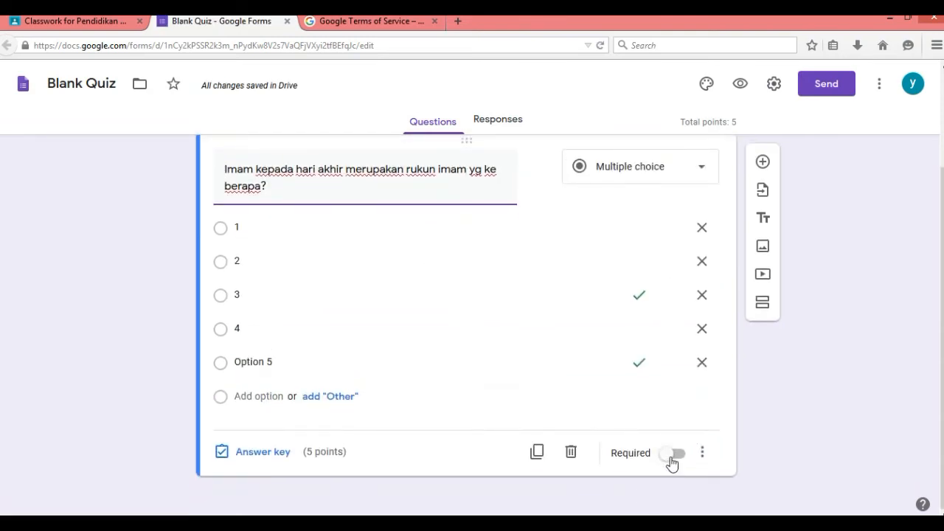
left_click(671, 462)
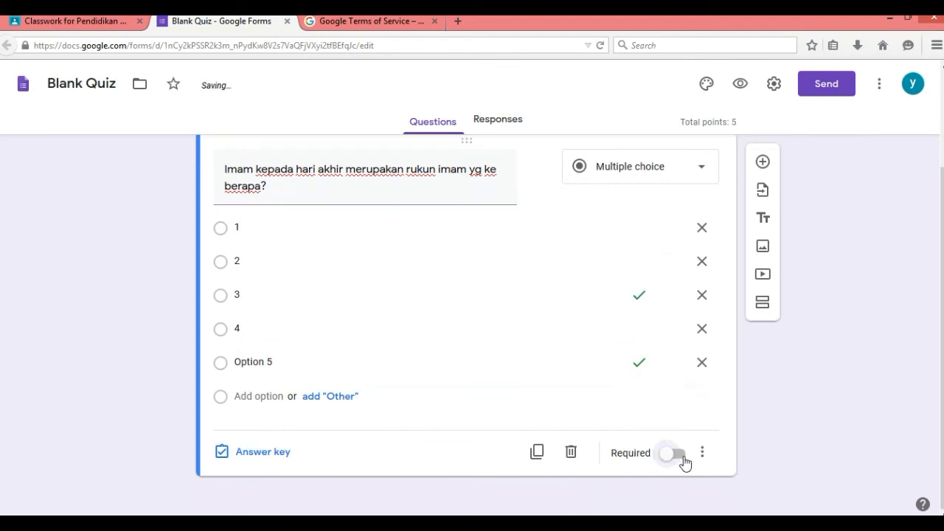
left_click(683, 462)
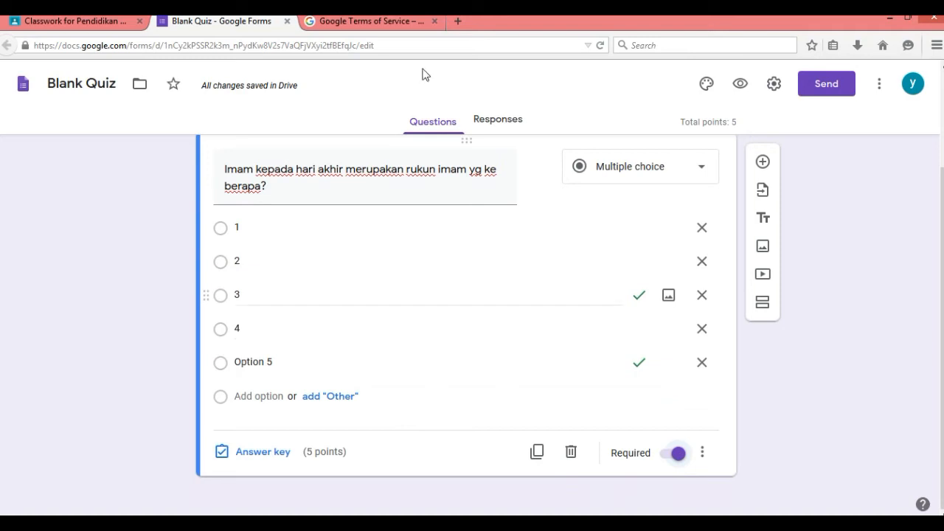
Add a new question below the rukun imam question and look through its available question types
scroll(475, 281, "up", 3)
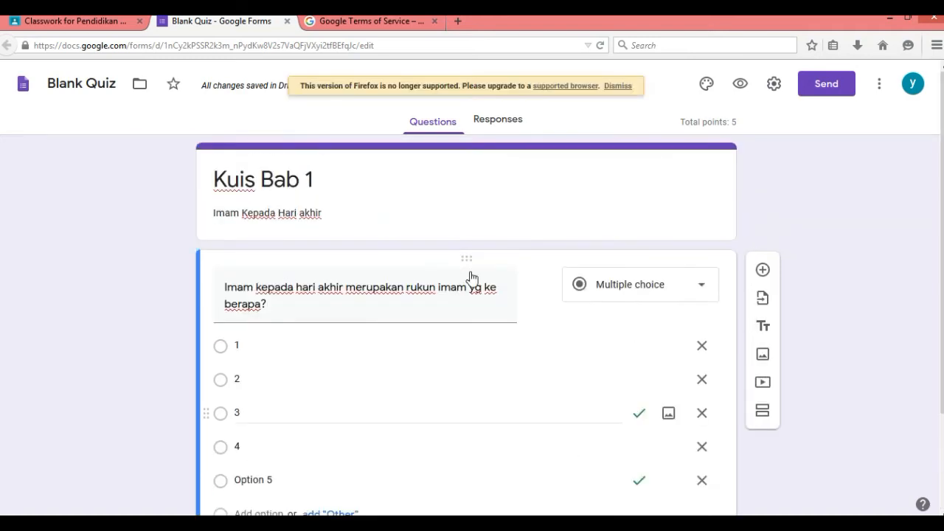
scroll(467, 279, "down", 3)
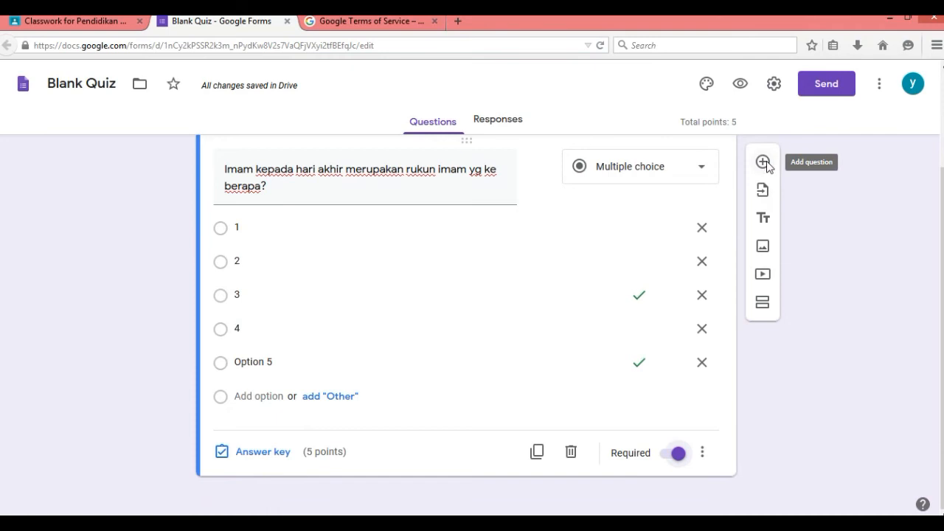
left_click(763, 162)
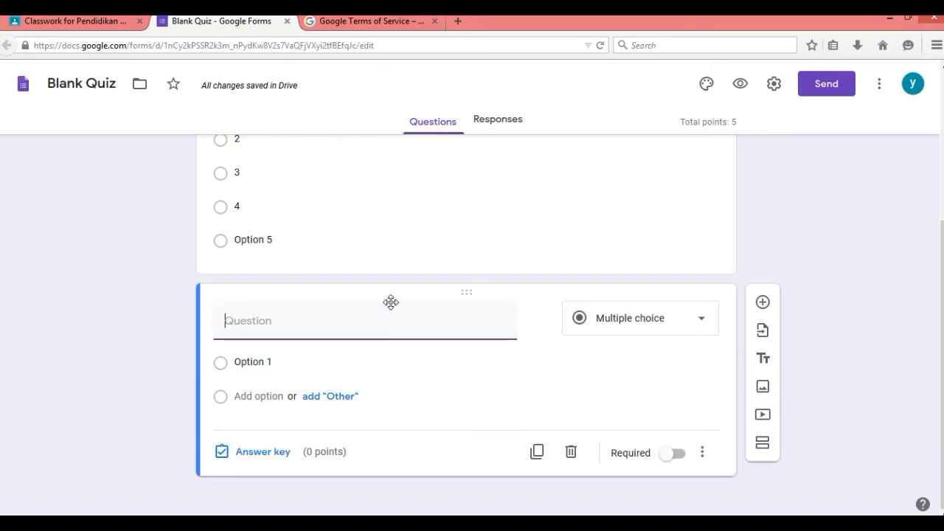
left_click(701, 326)
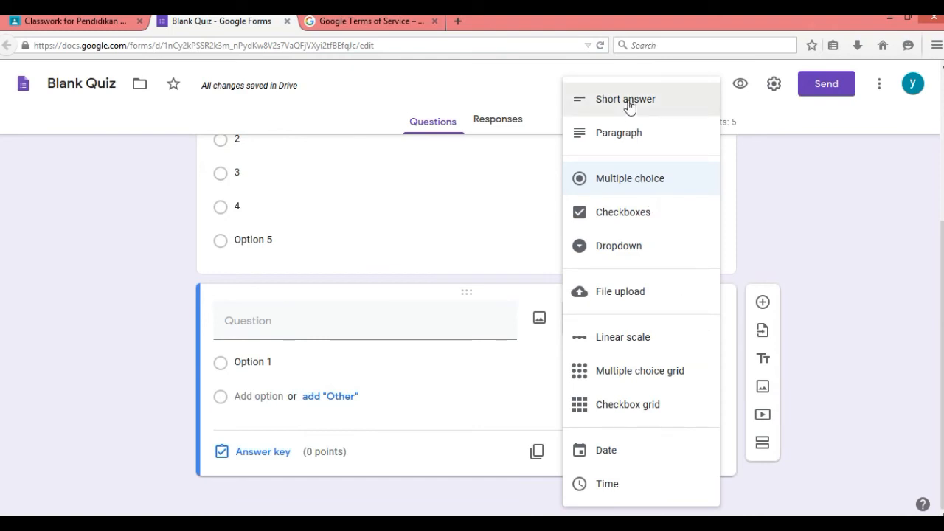
left_click(427, 358)
left_click(423, 332)
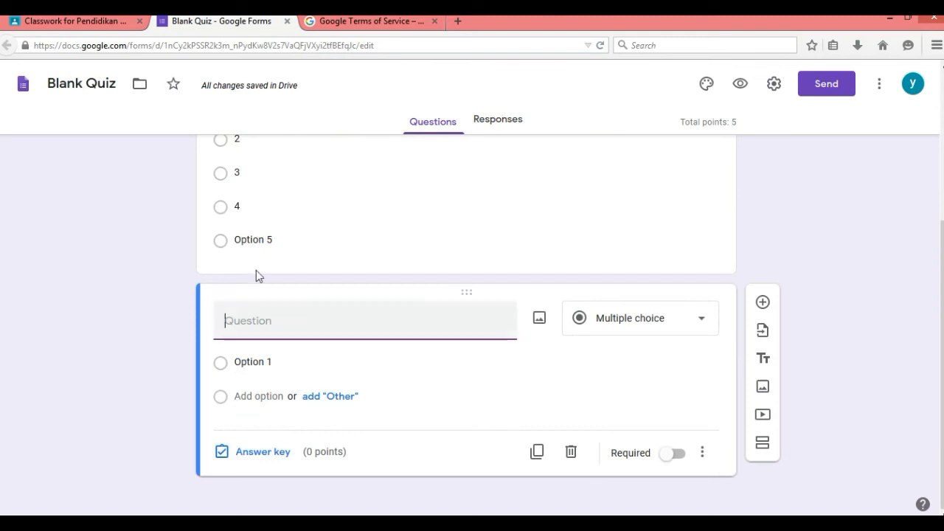
Change the new question to Short answer, title it "Nama" and make it required
left_click(698, 325)
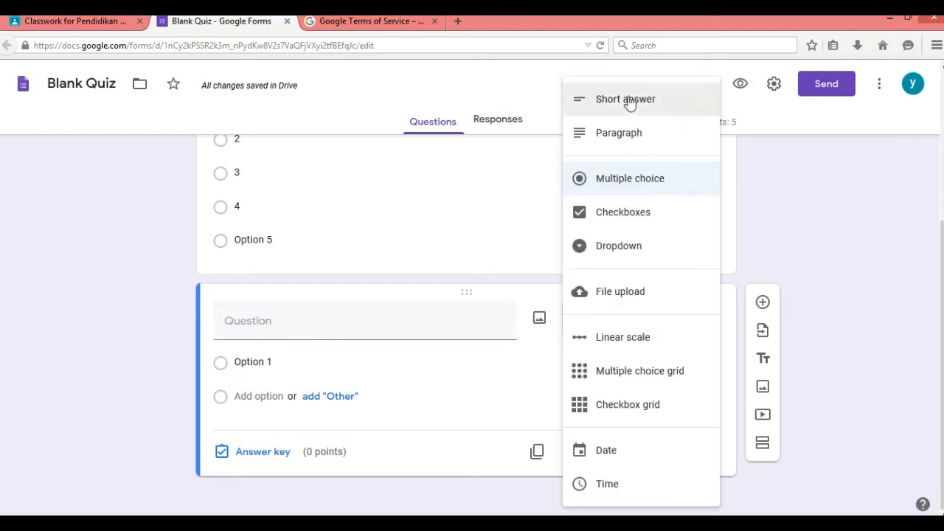
left_click(273, 341)
type("Nama")
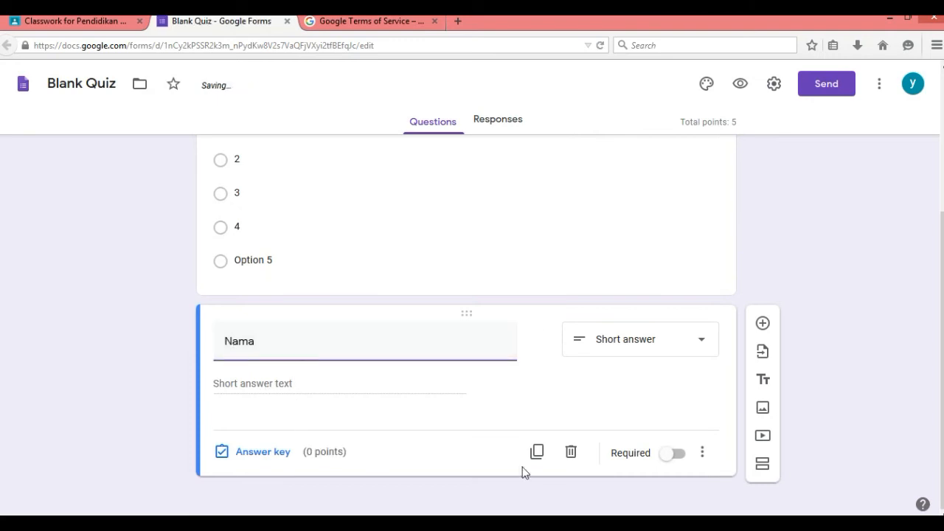
left_click(677, 455)
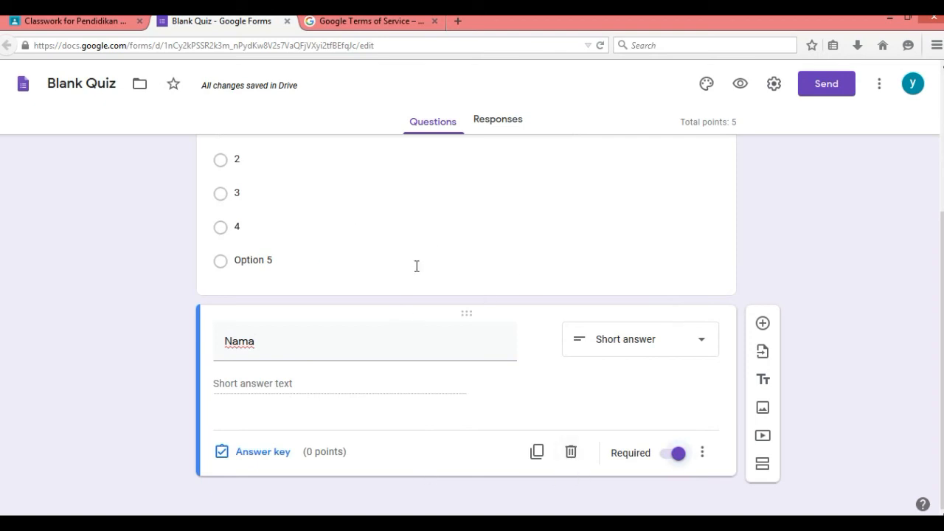
scroll(415, 266, "up", 5)
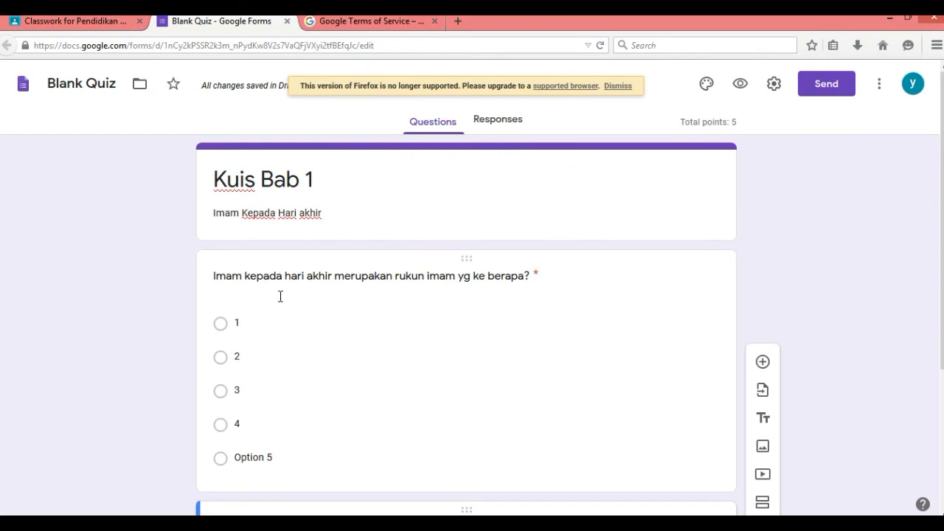
scroll(515, 359, "down", 3)
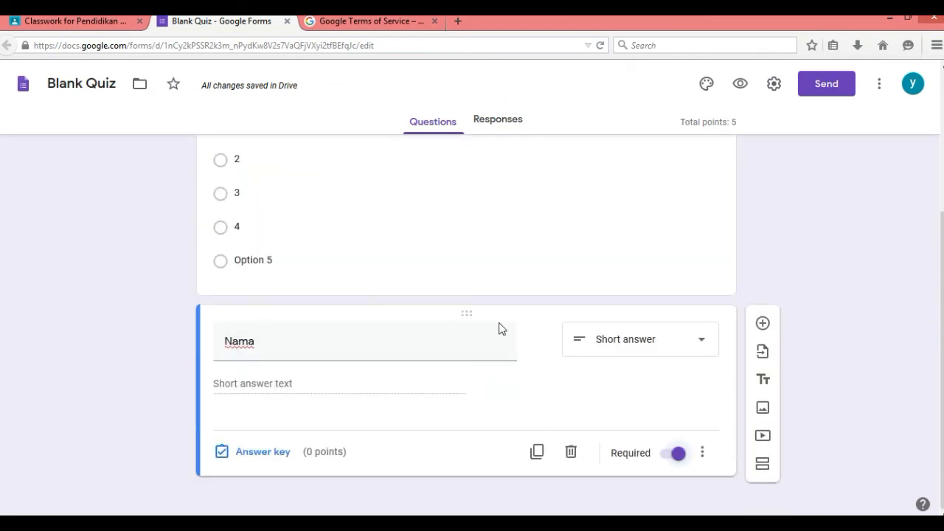
scroll(537, 390, "up", 3)
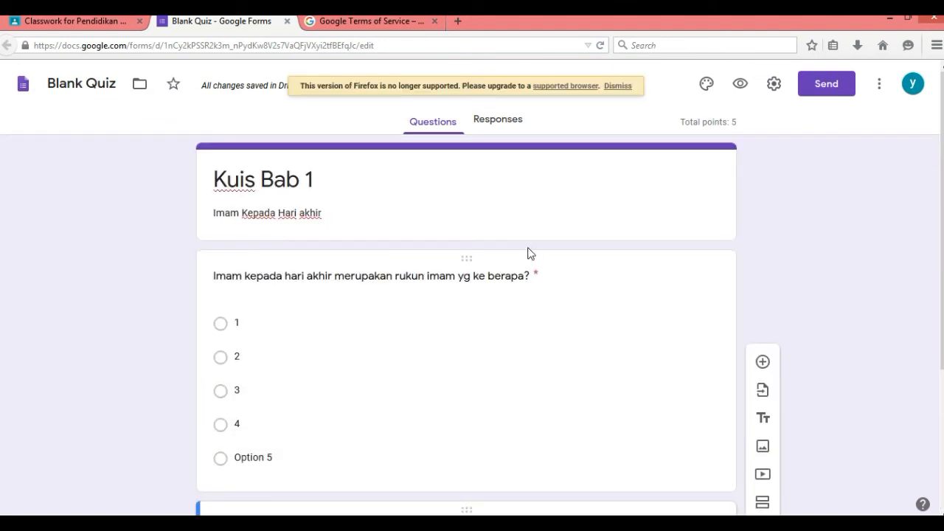
Switch to the Pendidikan Agama class in Google Classroom, display its class code enlarged and copy the code
key("ctrl+shift+Tab")
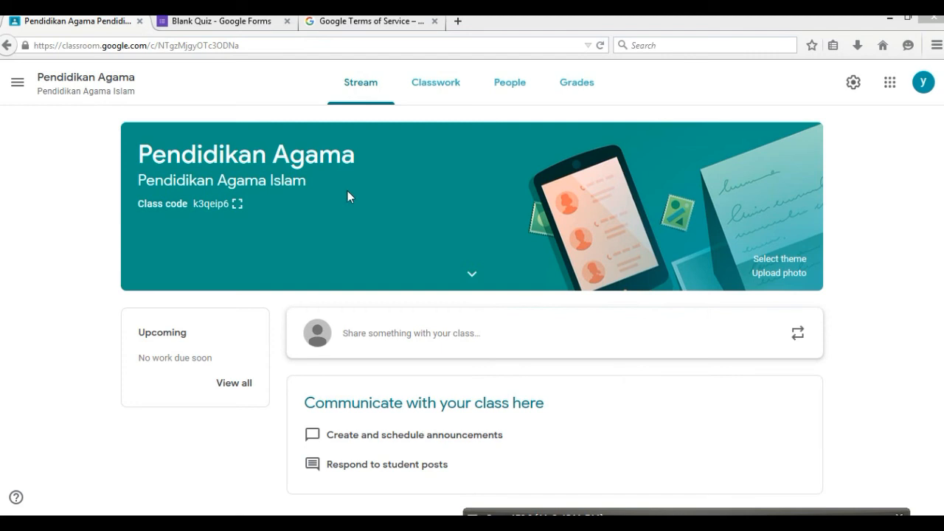
left_click(238, 205)
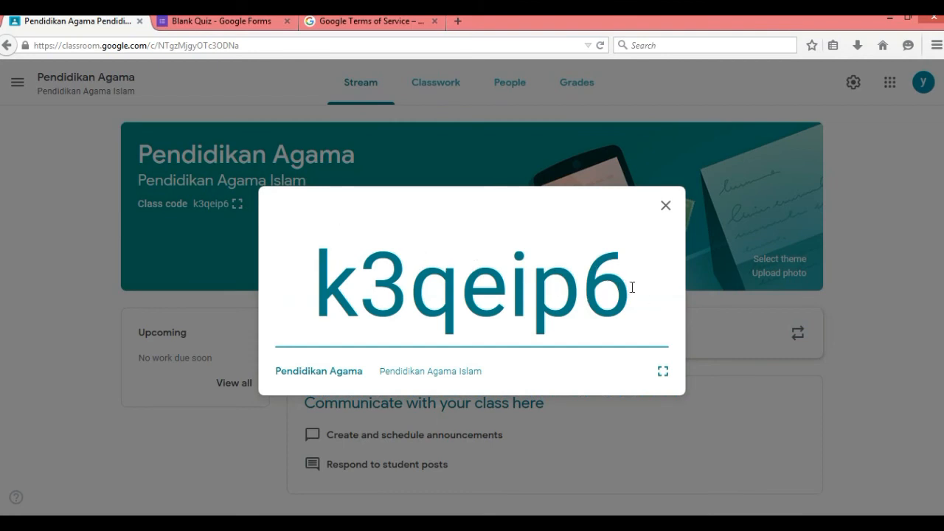
left_click_drag(630, 288, 325, 290)
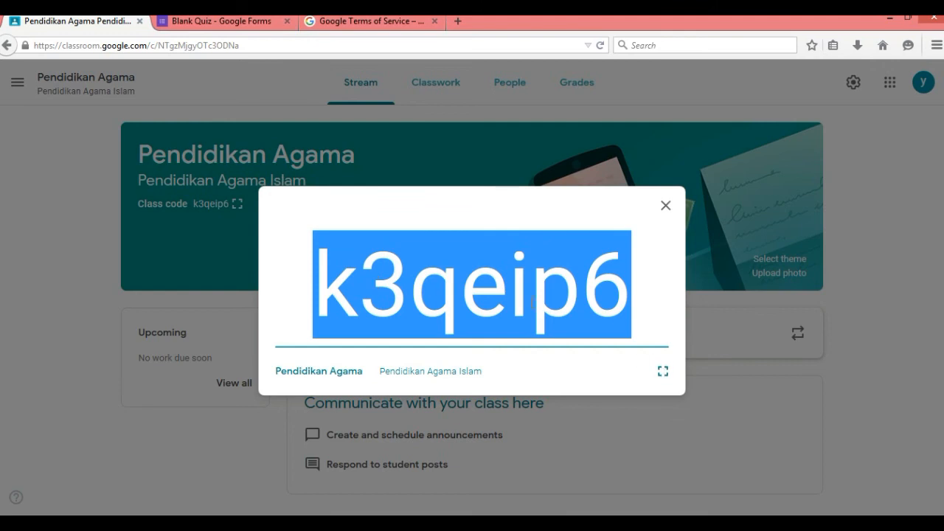
left_click_drag(533, 303, 430, 371)
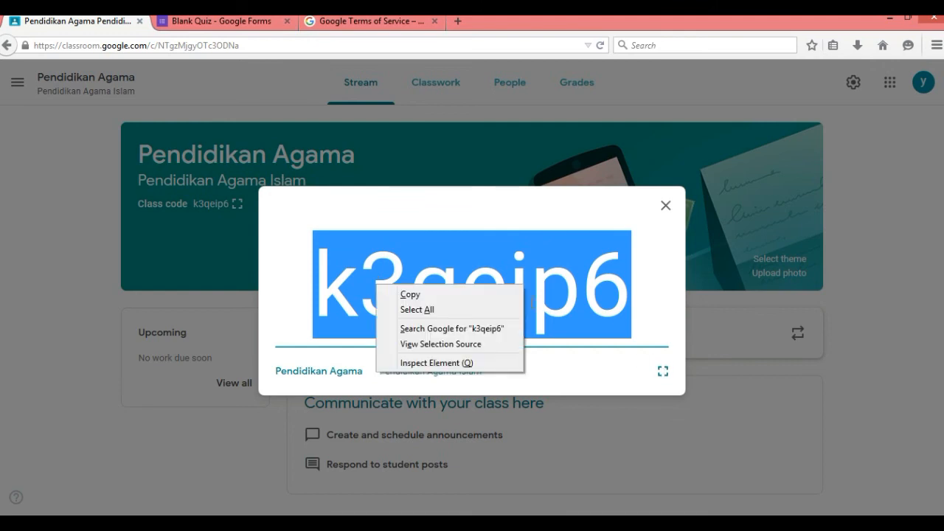
left_click(410, 294)
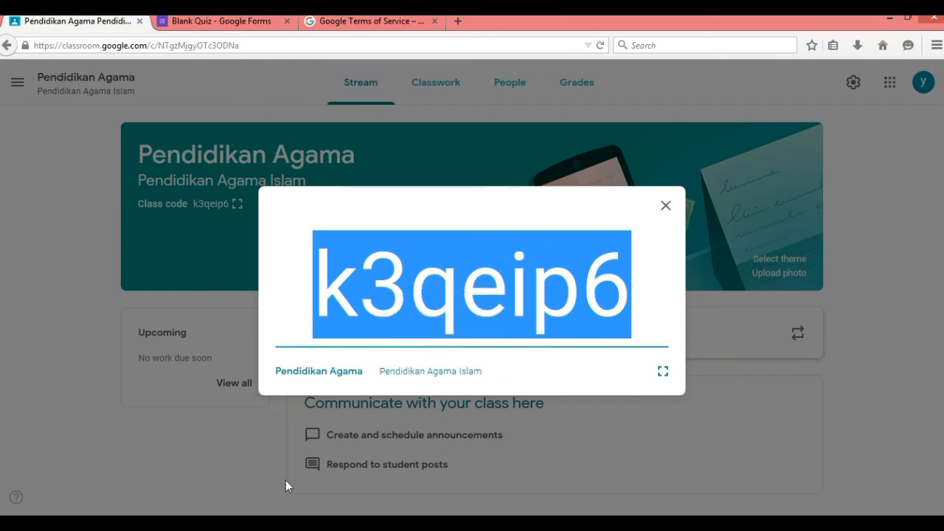
Switch to the Chrome window signed in with the other account and open Google Classroom from the Google apps
mouse_move(266, 522)
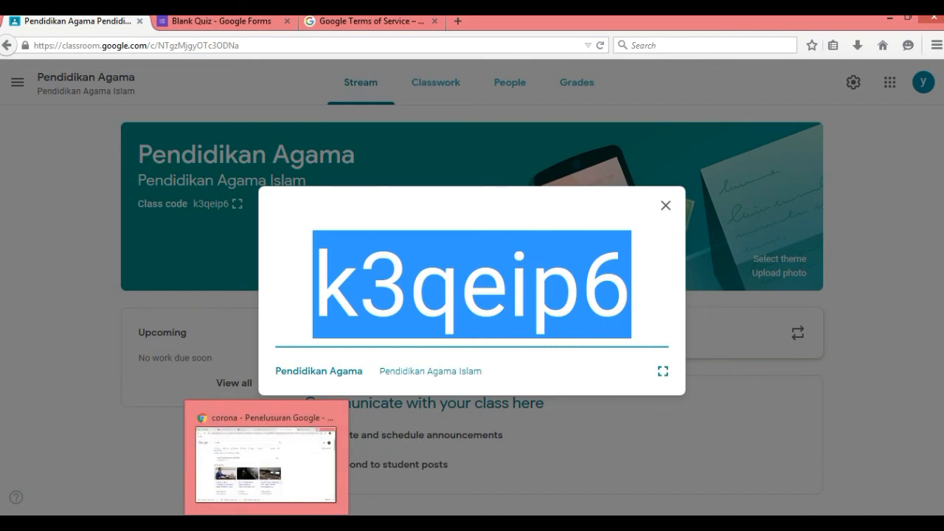
left_click(266, 465)
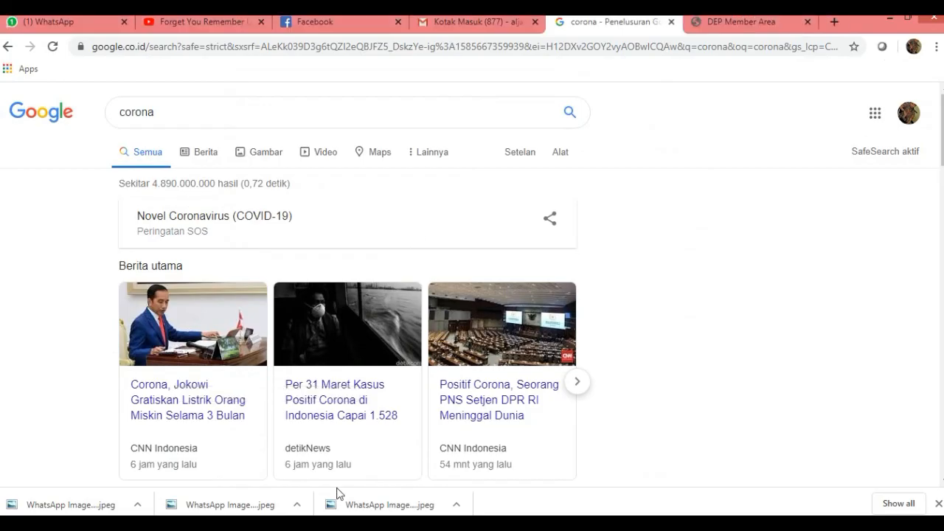
left_click(876, 114)
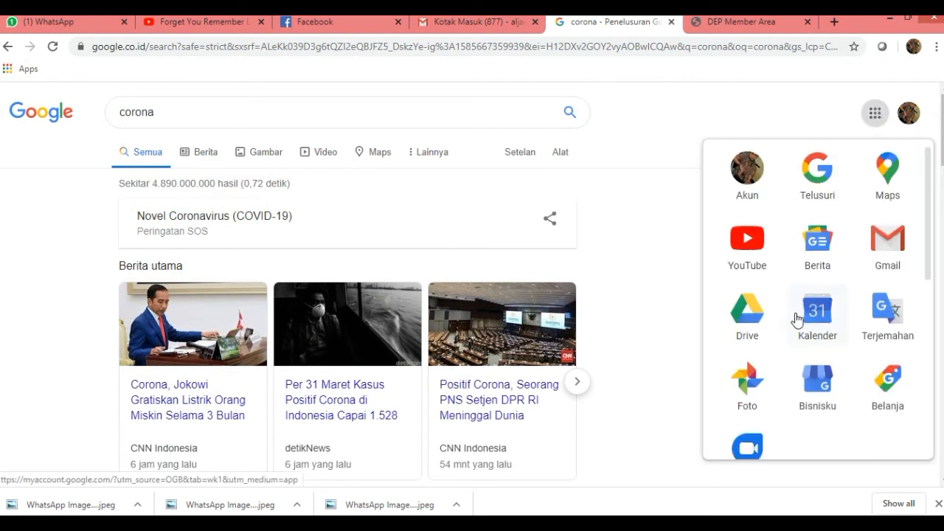
scroll(797, 318, "down", 5)
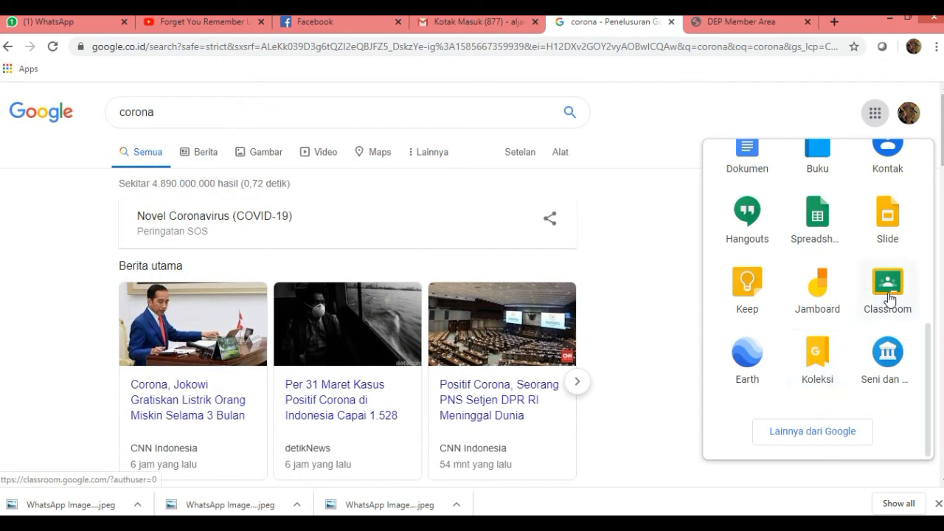
left_click(889, 298)
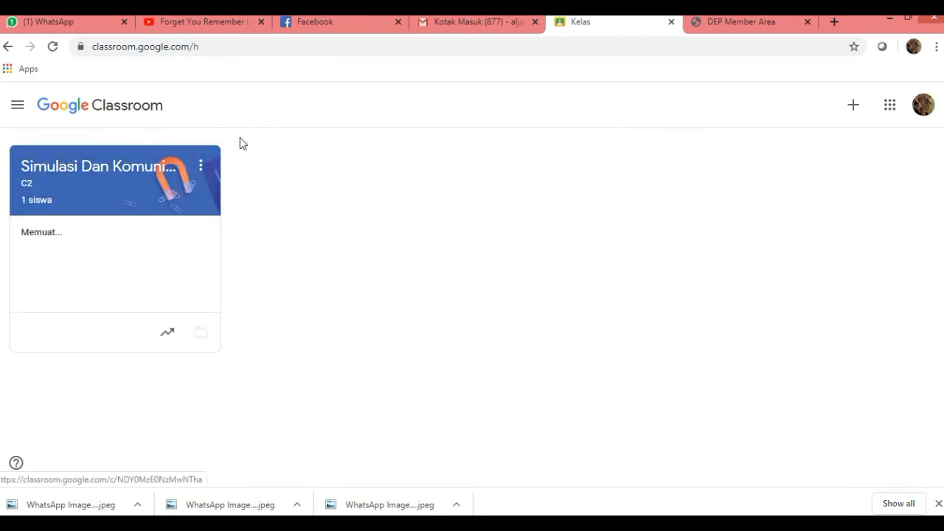
Join the class by pasting the copied class code, and dismiss the tip about creating posts
left_click(853, 106)
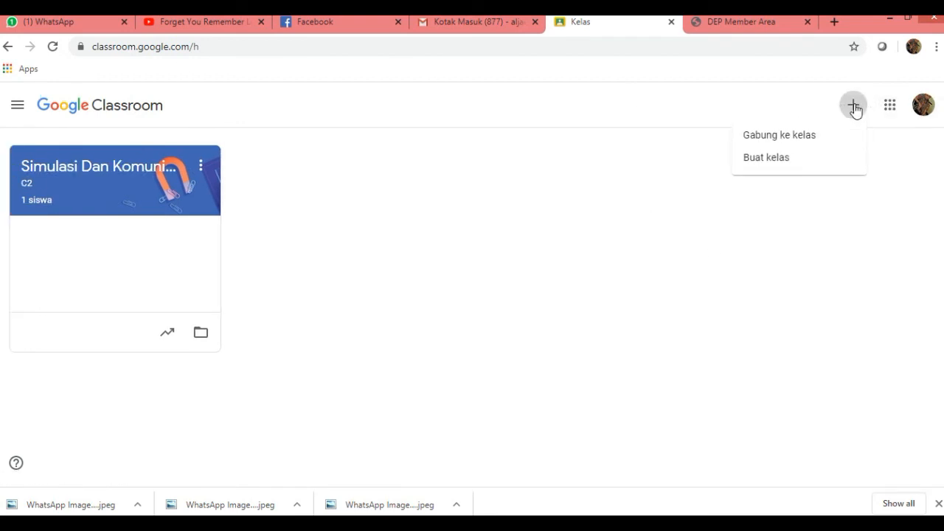
left_click(789, 140)
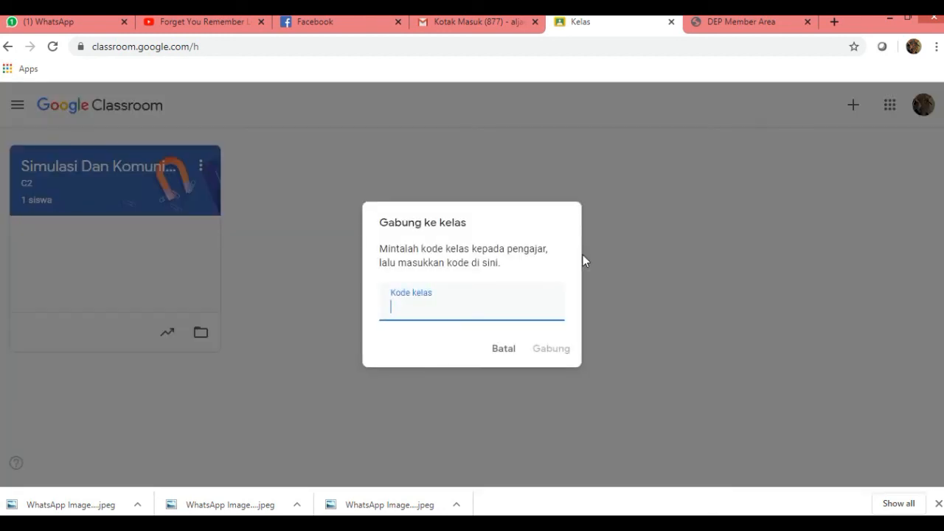
right_click(400, 309)
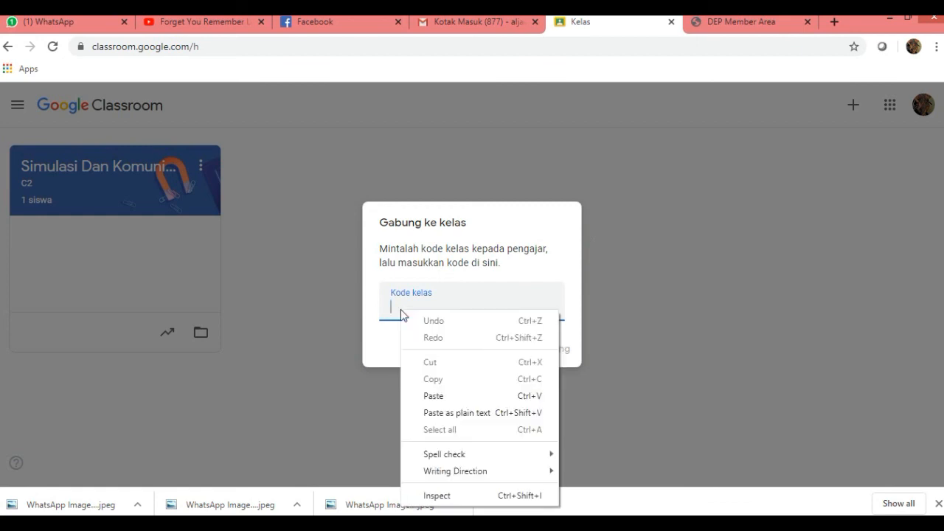
left_click(443, 396)
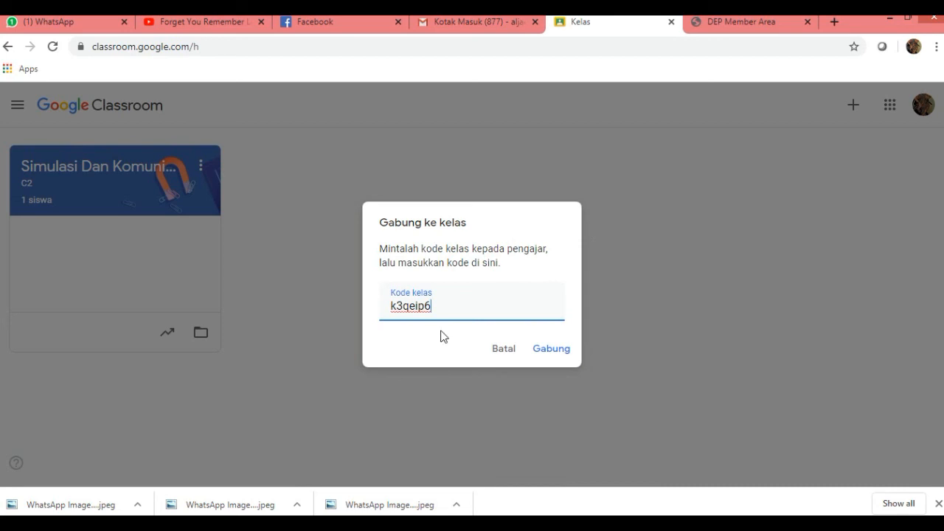
left_click(560, 353)
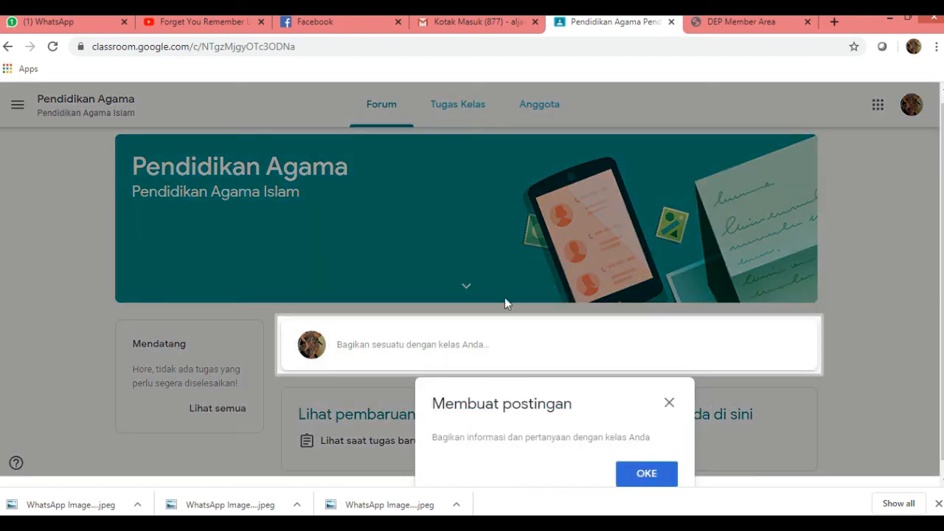
left_click(669, 402)
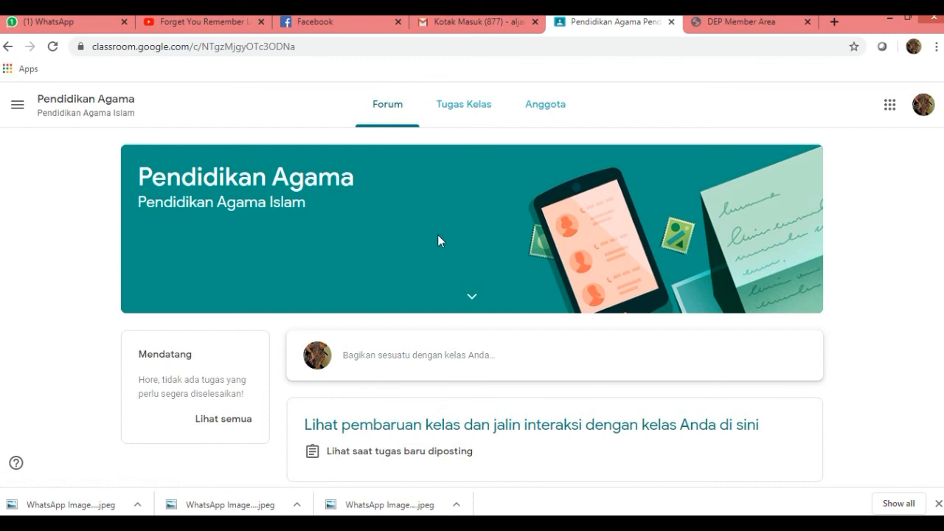
View the joined class's Tugas Kelas page, dismissing the progress tip, and return to the Forum page
left_click(451, 119)
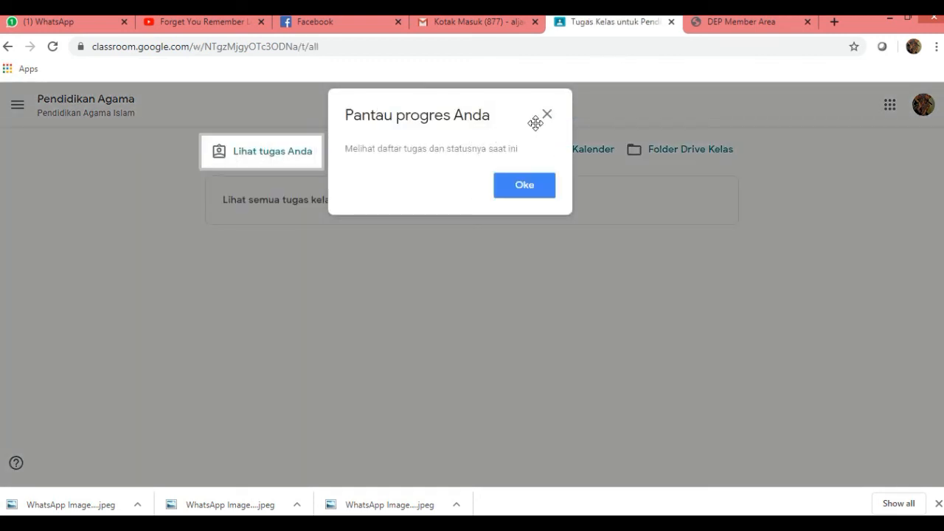
left_click(541, 186)
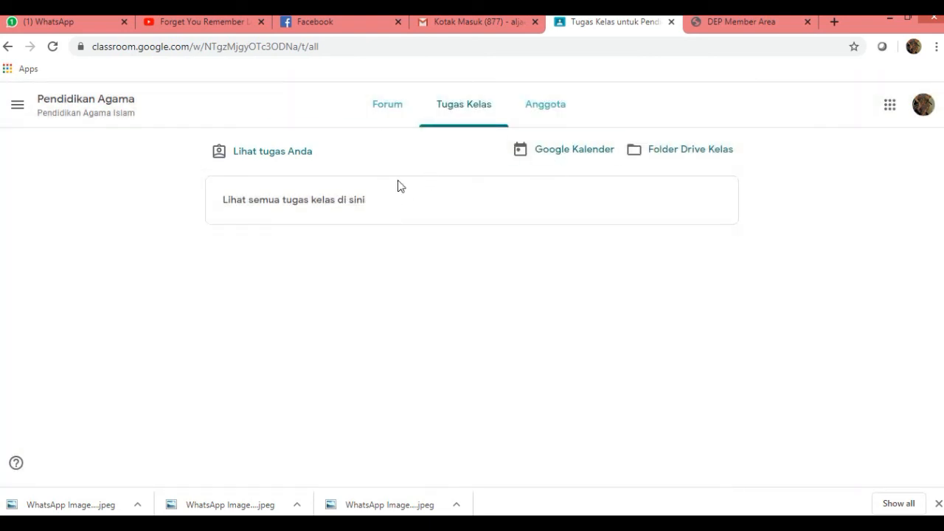
left_click(393, 109)
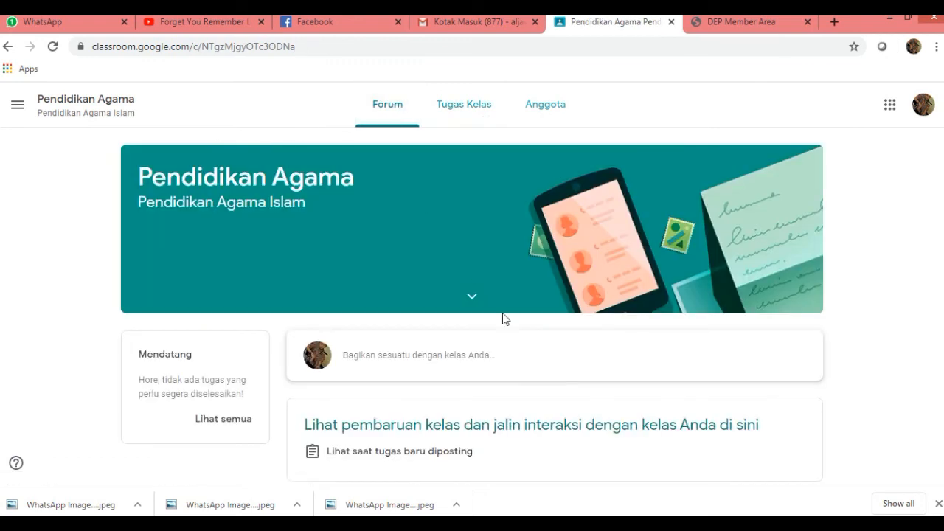